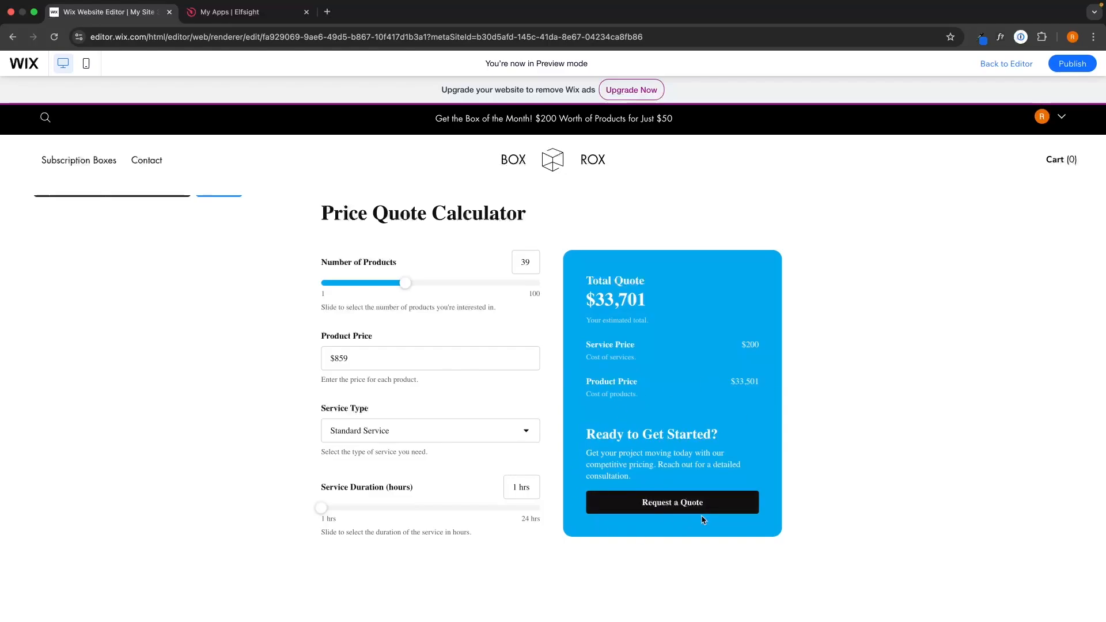
- Scroll over the finished Price Quote Calculator section in the Wix preview
{"action": "scroll", "coordinate": [735, 461], "scroll_direction": "up", "scroll_amount": 1}
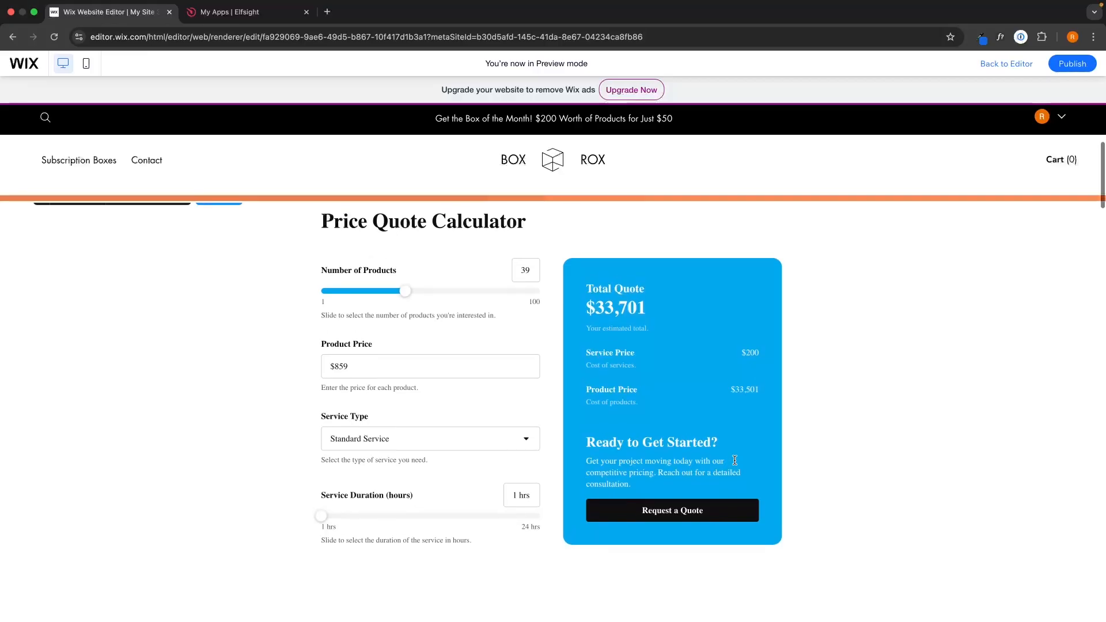
{"action": "scroll", "coordinate": [735, 459], "scroll_direction": "down", "scroll_amount": 1}
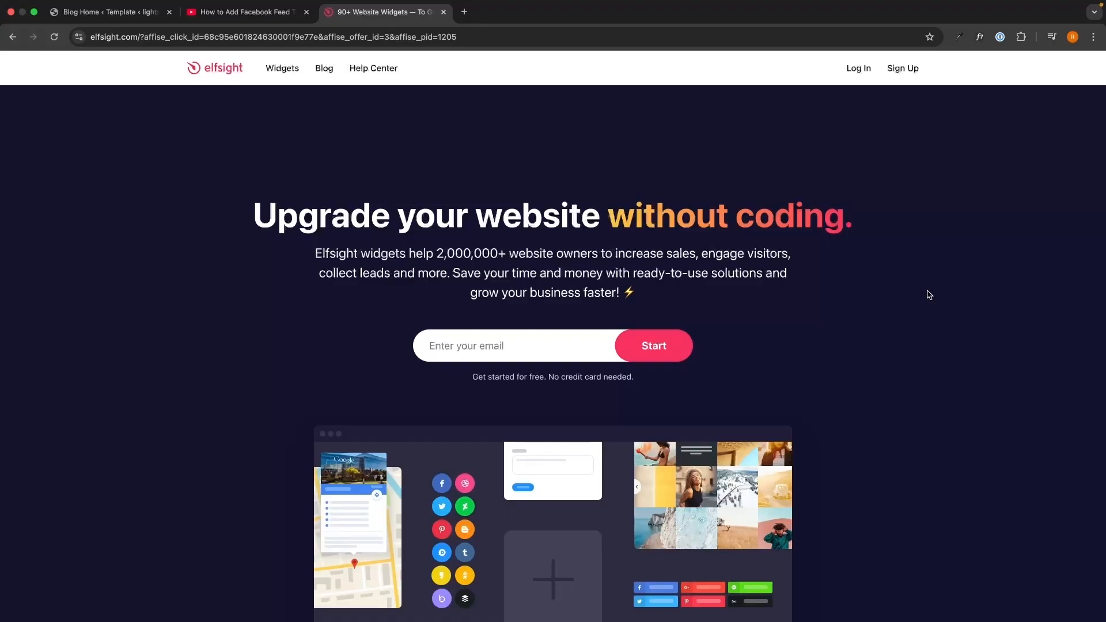
- Enter an e-mail address on the Elfsight homepage, then set the account password and sign up
{"action": "left_click_drag", "start_coordinate": [40, 212], "coordinate": [491, 366]}
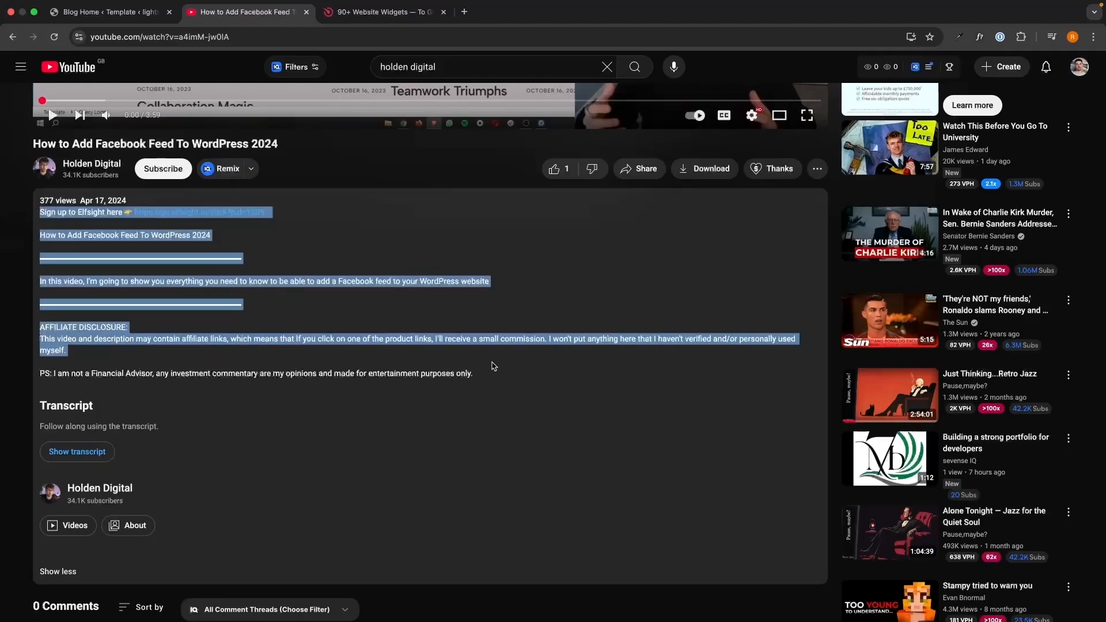
{"action": "left_click", "coordinate": [487, 366]}
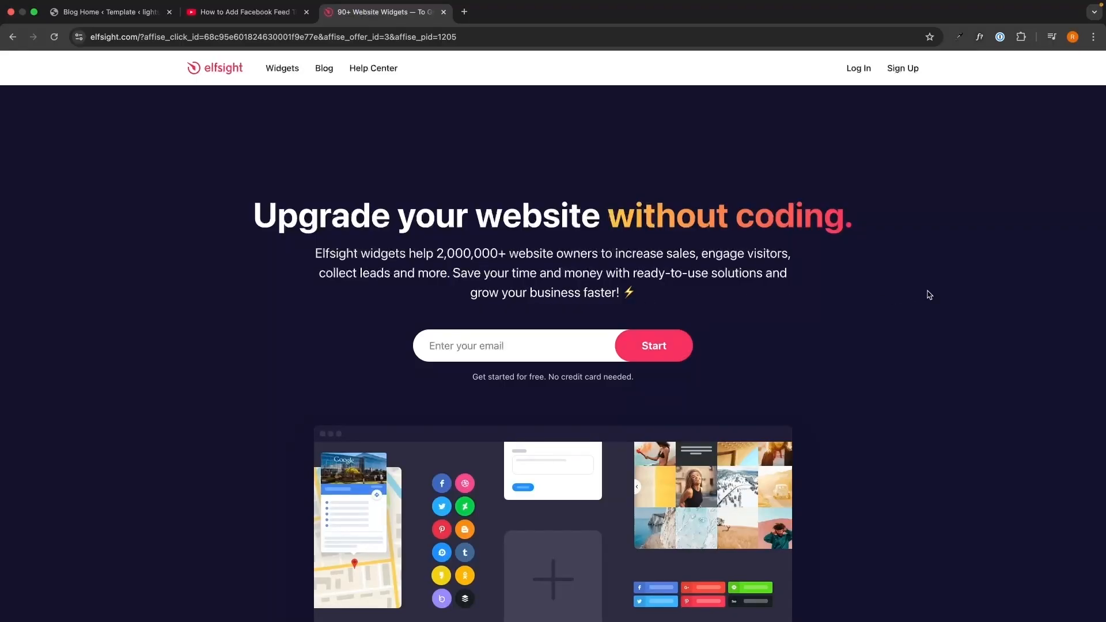
{"action": "left_click", "coordinate": [587, 344]}
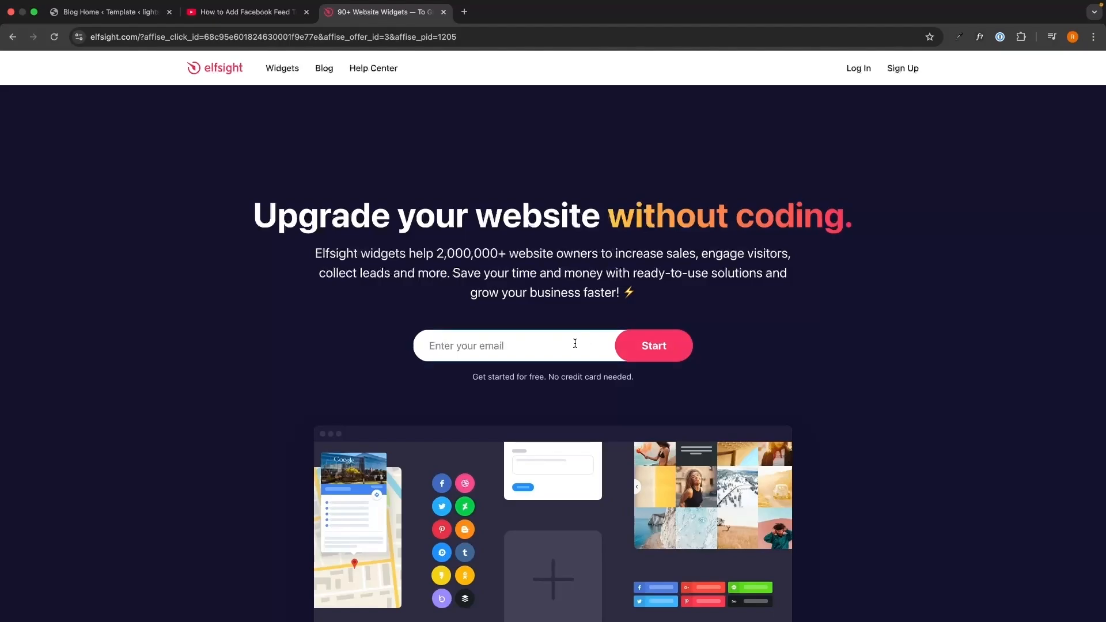
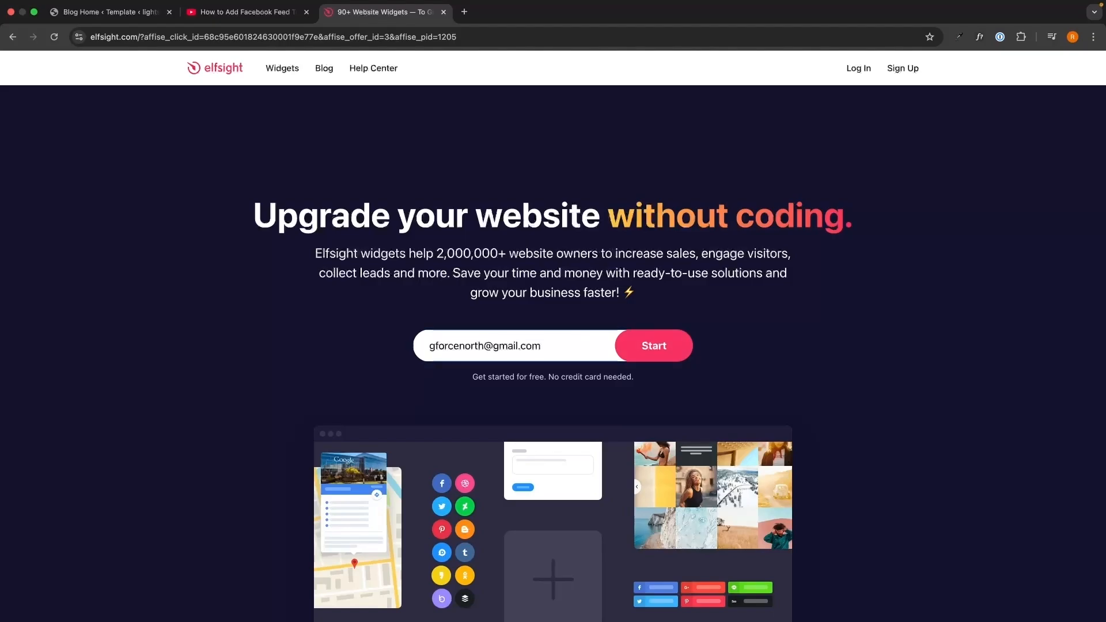
{"action": "key", "text": "Return"}
{"action": "type", "text": "••••••"}
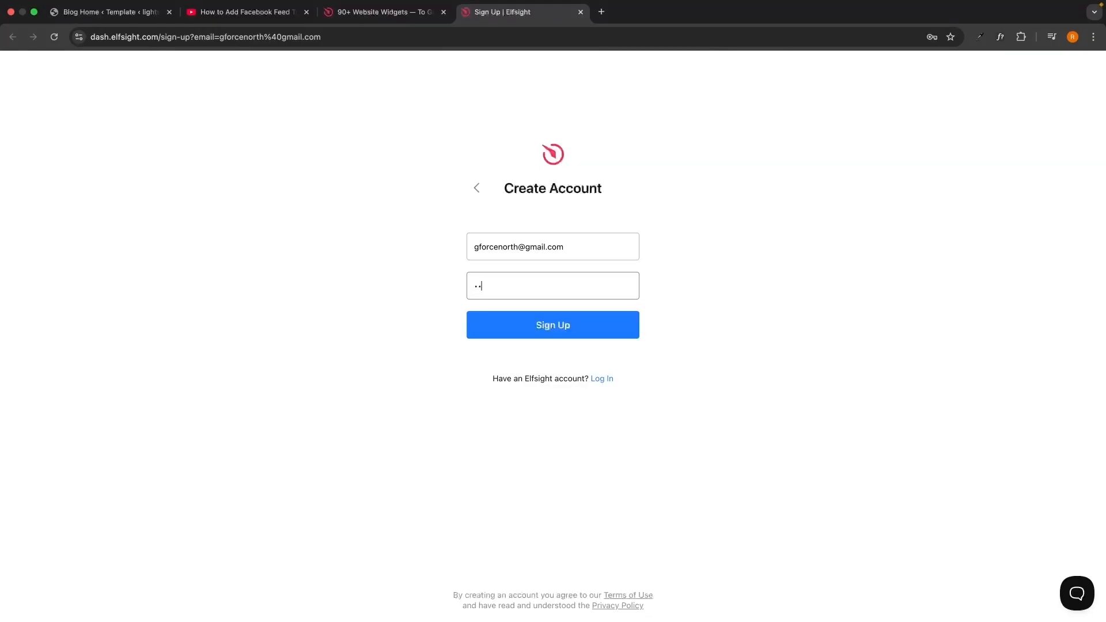
{"action": "type", "text": "••••"}
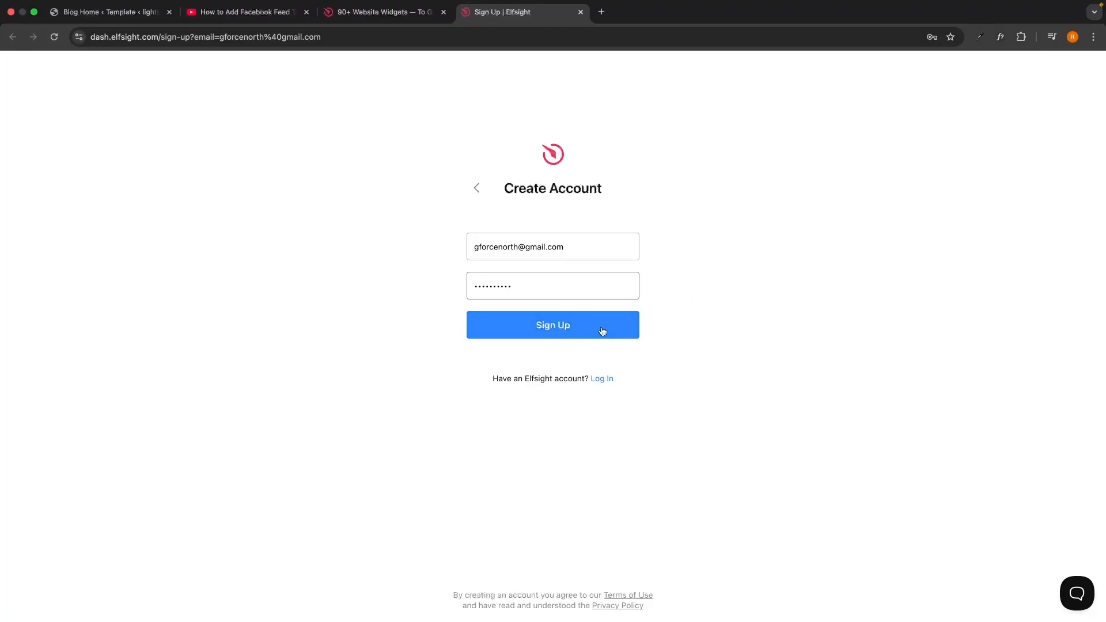
{"action": "left_click", "coordinate": [603, 328]}
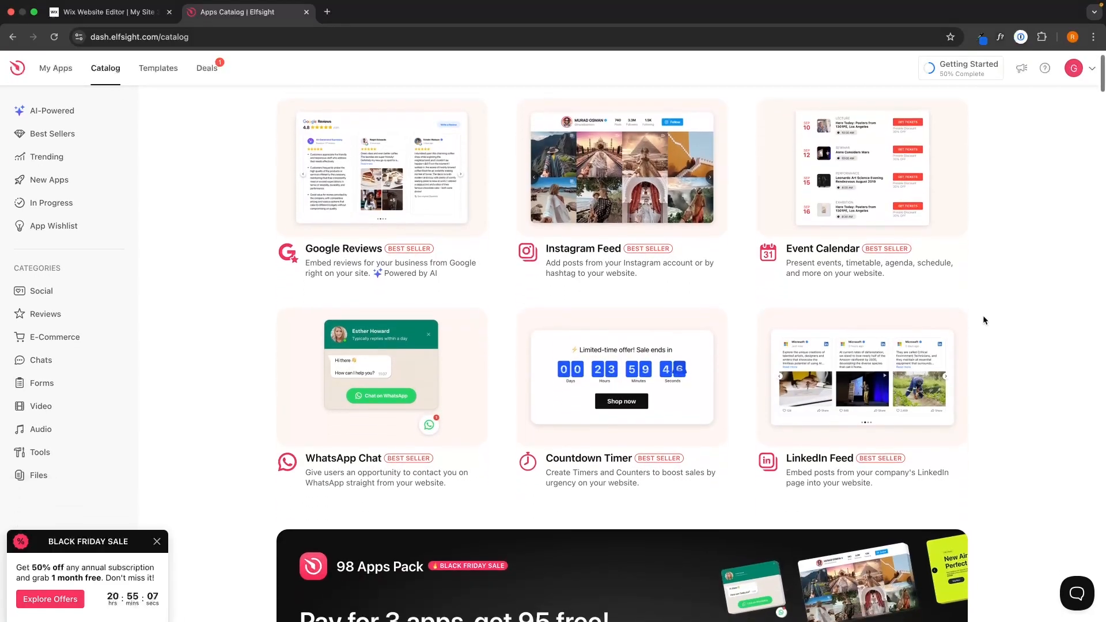
- Browse the Apps Catalog and search widgets for 'cal' to surface the Calculator app
{"action": "scroll", "coordinate": [983, 316], "scroll_direction": "down", "scroll_amount": 3}
{"action": "scroll", "coordinate": [983, 316], "scroll_direction": "down", "scroll_amount": 2}
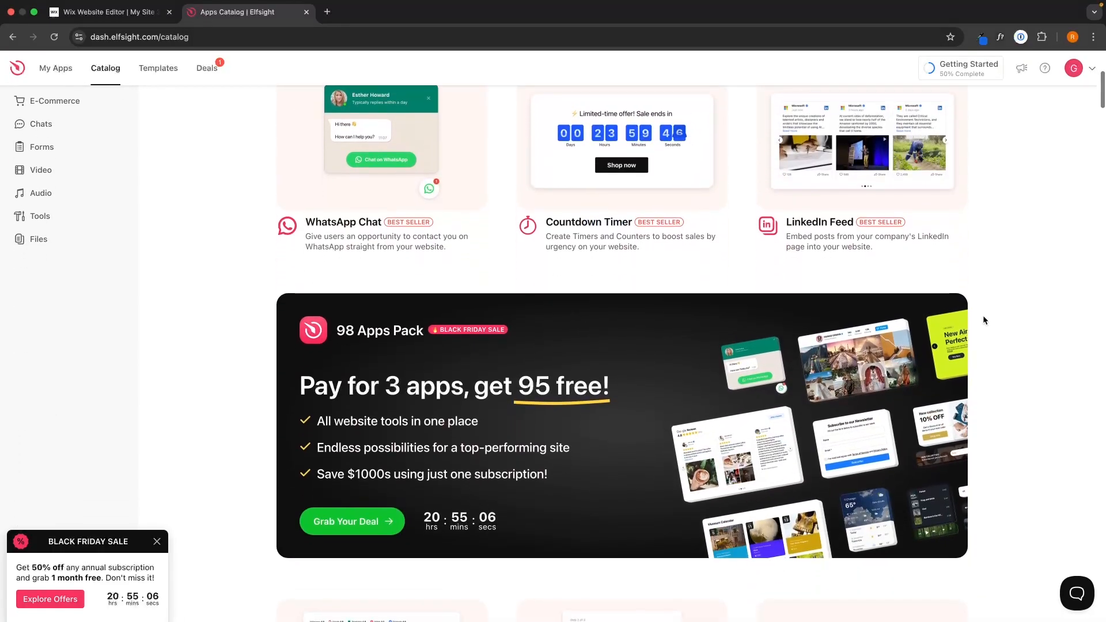
{"action": "scroll", "coordinate": [983, 316], "scroll_direction": "up", "scroll_amount": 8}
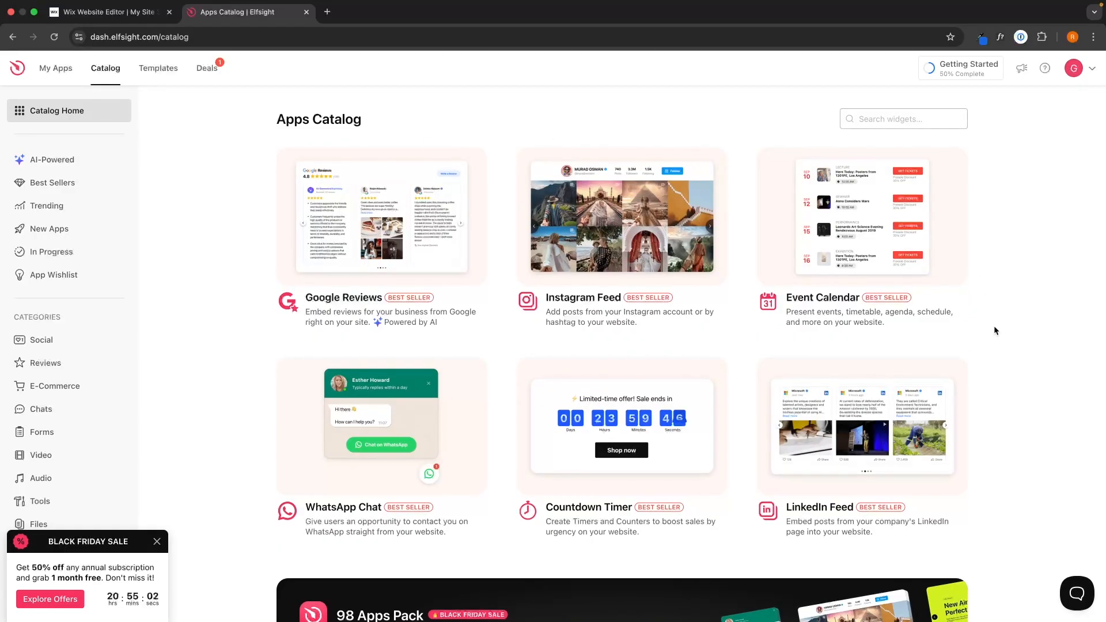
{"action": "scroll", "coordinate": [994, 326], "scroll_direction": "down", "scroll_amount": 1}
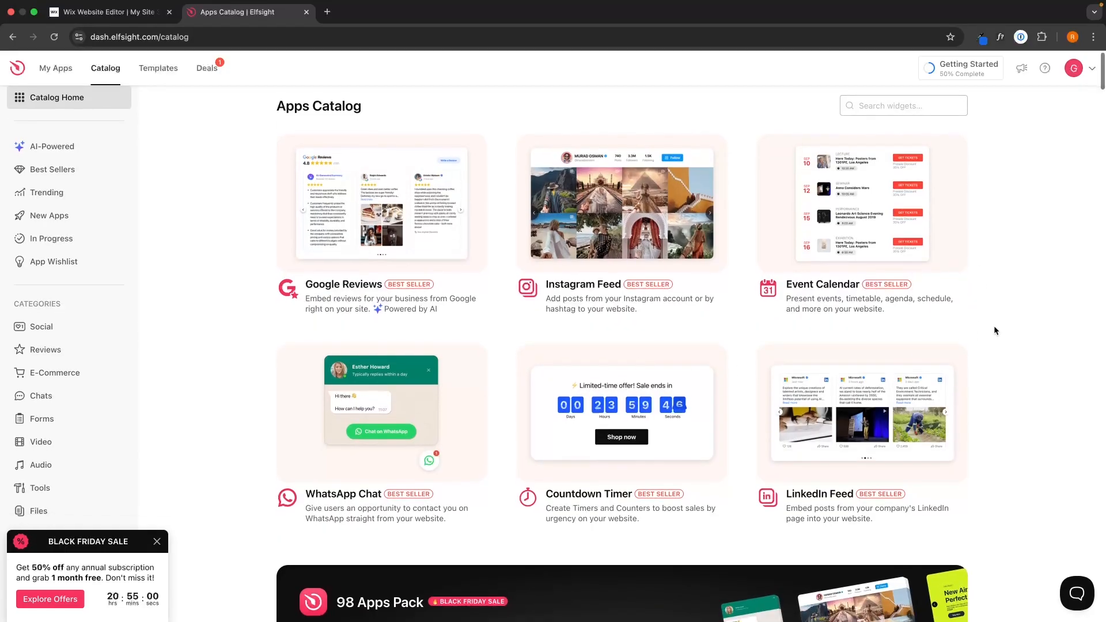
{"action": "scroll", "coordinate": [994, 327], "scroll_direction": "up", "scroll_amount": 1}
{"action": "scroll", "coordinate": [593, 251], "scroll_direction": "up", "scroll_amount": 1}
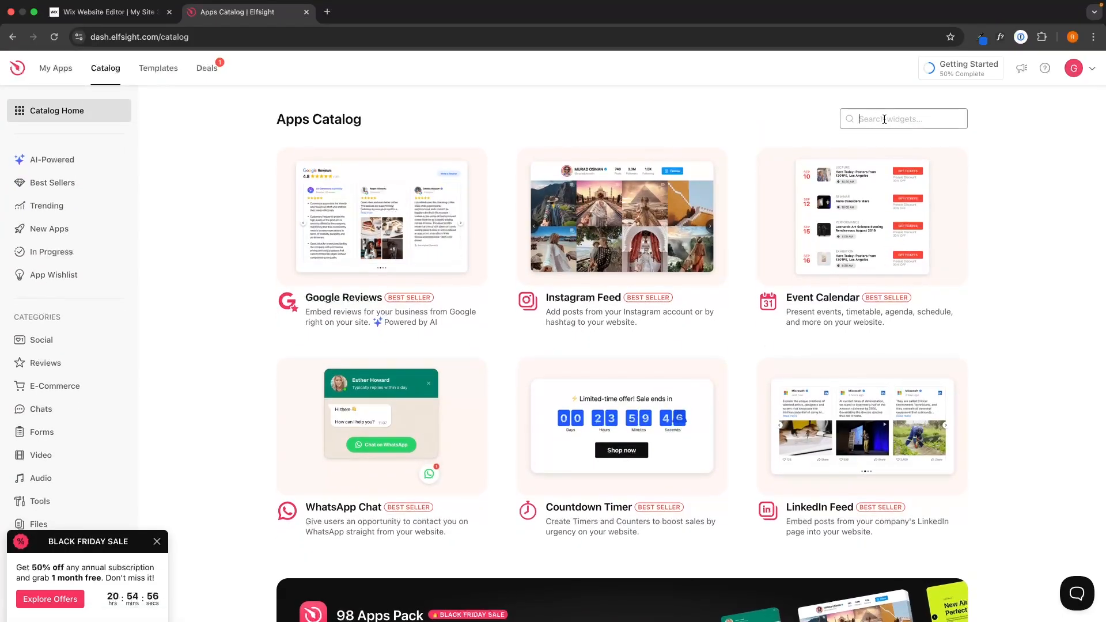
{"action": "type", "text": "cal"}
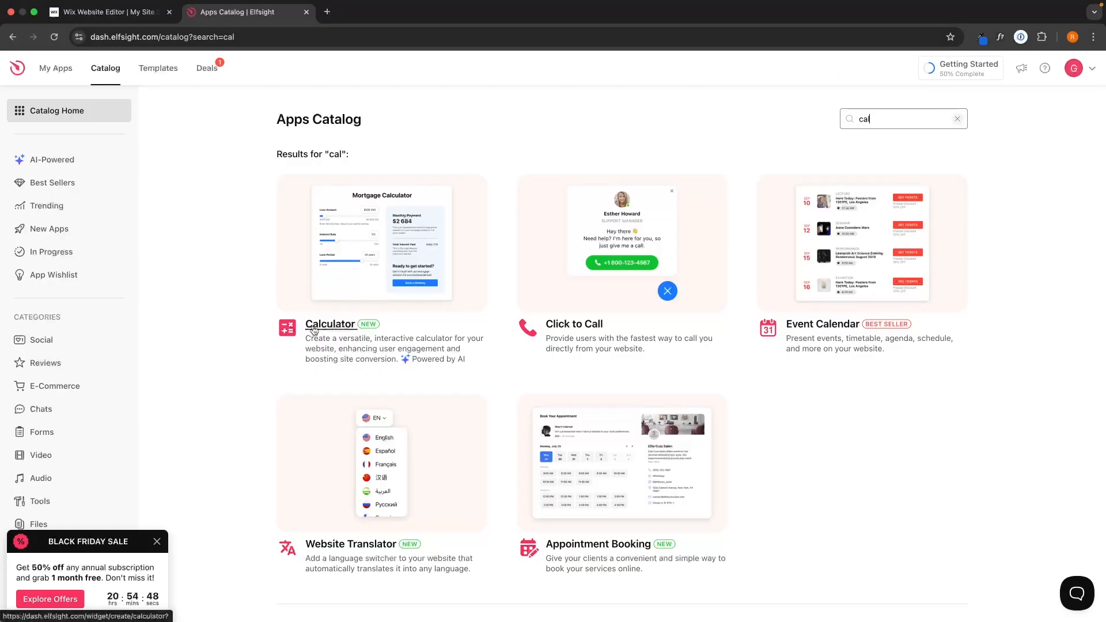
- Start a Calculator widget from the Price Quote Calculator template under Cost Calculators
{"action": "left_click", "coordinate": [394, 245]}
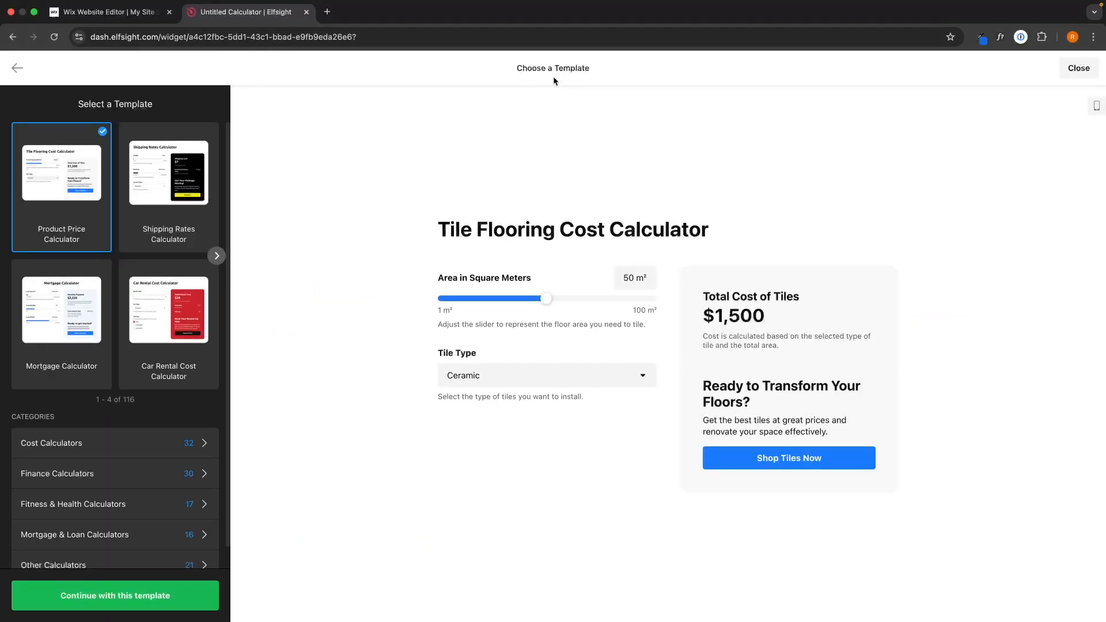
{"action": "left_click_drag", "start_coordinate": [516, 68], "coordinate": [598, 68]}
{"action": "left_click", "coordinate": [598, 68]}
{"action": "left_click", "coordinate": [217, 257]}
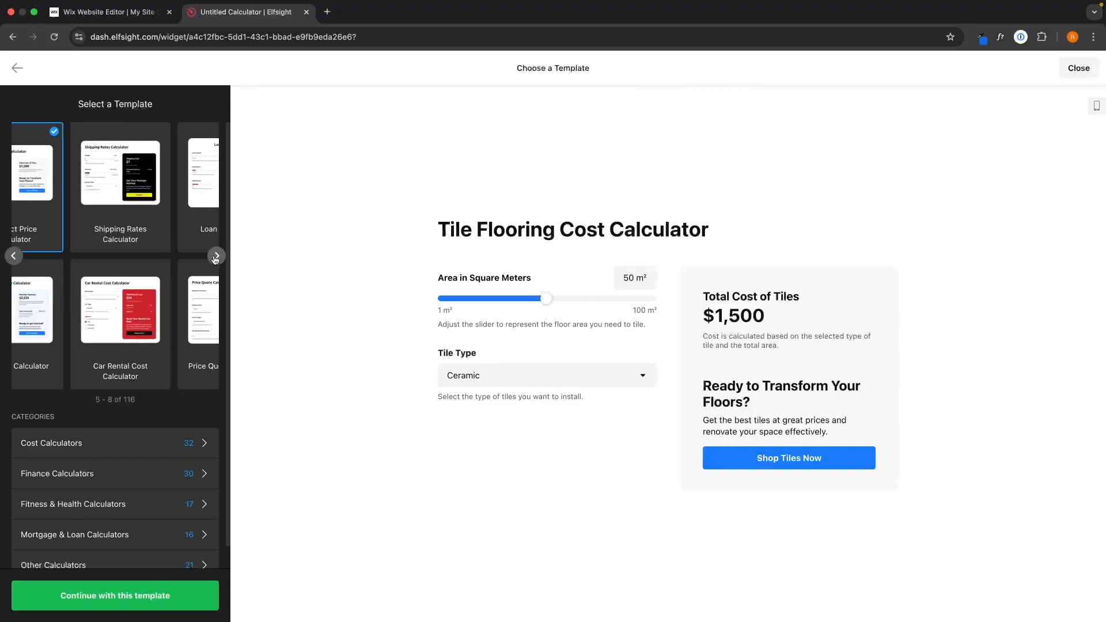
{"action": "left_click", "coordinate": [216, 257]}
{"action": "left_click", "coordinate": [216, 257]}
{"action": "left_click", "coordinate": [216, 257]}
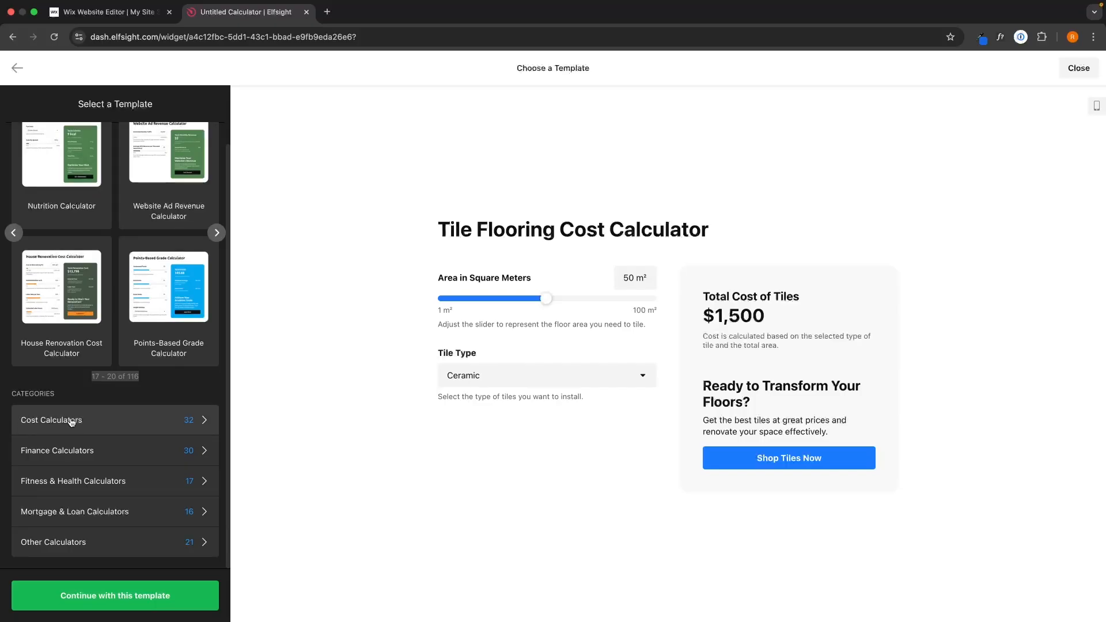
{"action": "left_click", "coordinate": [52, 425]}
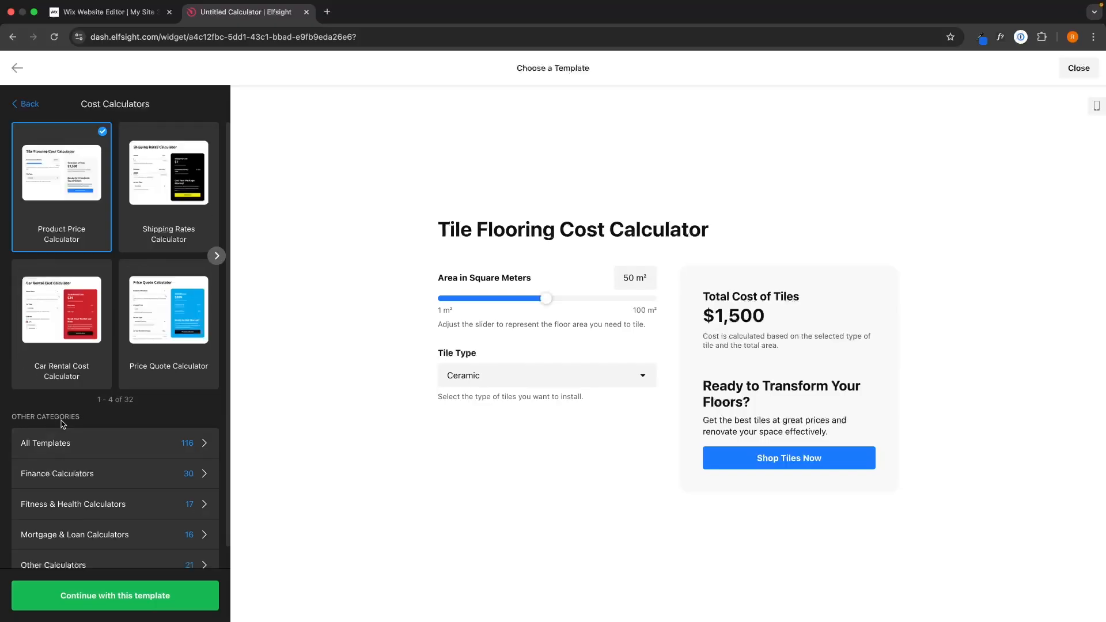
{"action": "left_click", "coordinate": [157, 303]}
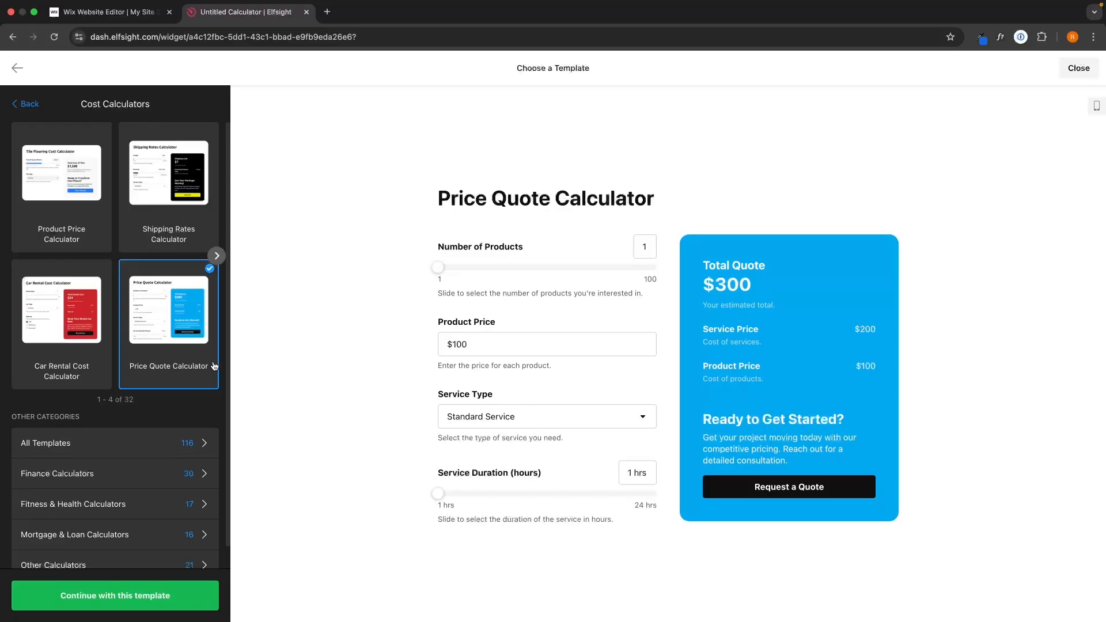
{"action": "left_click", "coordinate": [159, 594]}
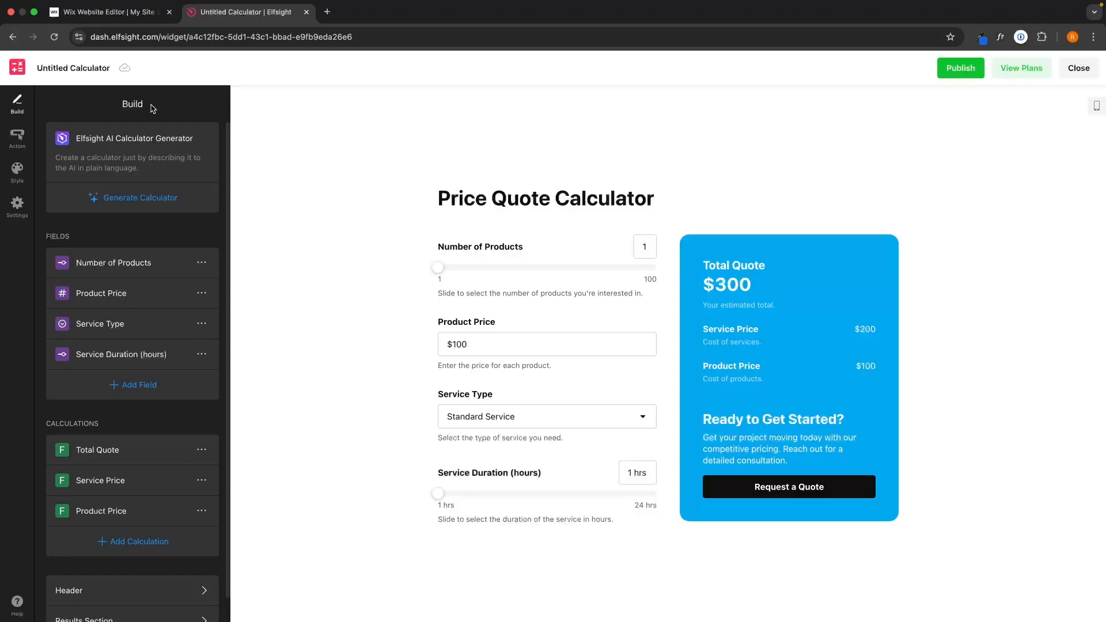
- In Header settings, replace 'Price' with 'Watch' so the title reads 'Watch Quote Calculator'
{"action": "scroll", "coordinate": [145, 339], "scroll_direction": "down", "scroll_amount": 1}
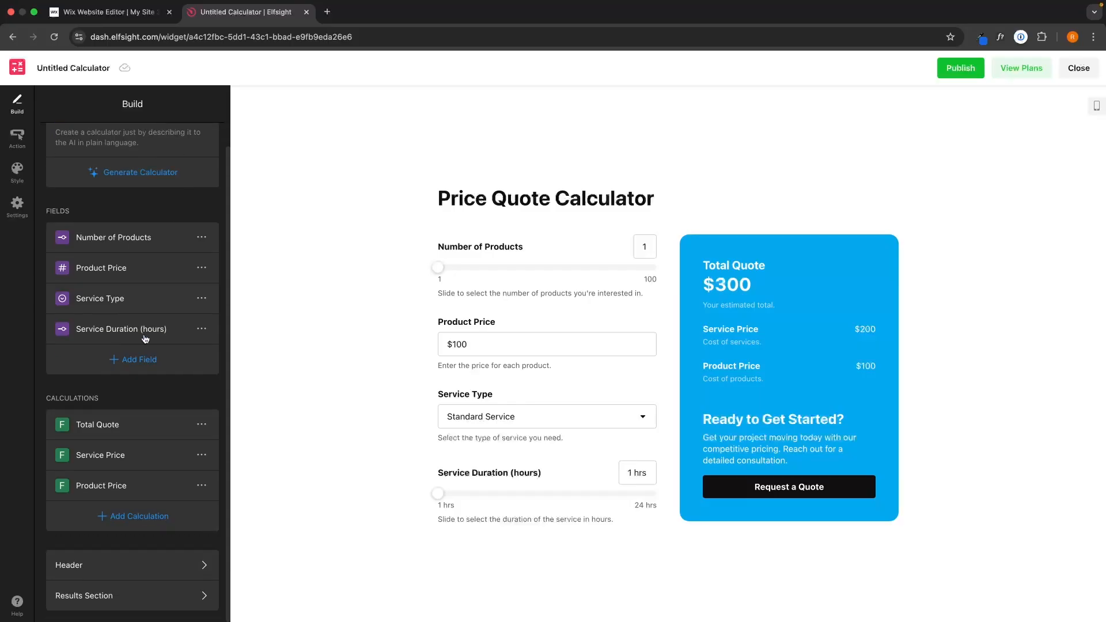
{"action": "left_click_drag", "start_coordinate": [425, 197], "coordinate": [661, 197]}
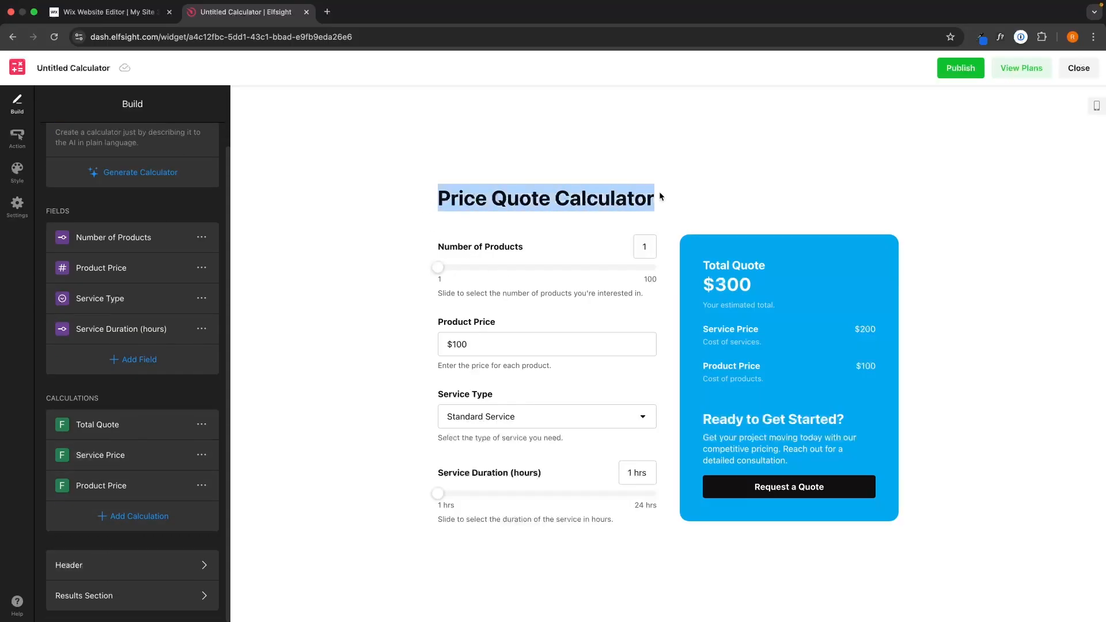
{"action": "left_click", "coordinate": [661, 196]}
{"action": "left_click", "coordinate": [106, 576]}
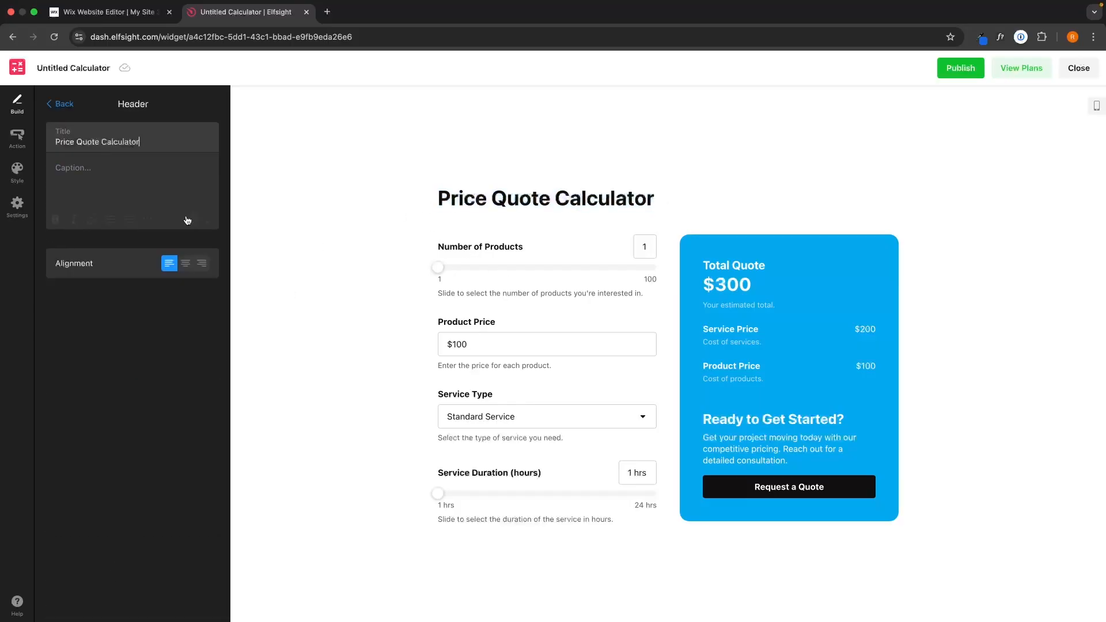
{"action": "left_click_drag", "start_coordinate": [99, 143], "coordinate": [54, 142]}
{"action": "left_click", "coordinate": [47, 152]}
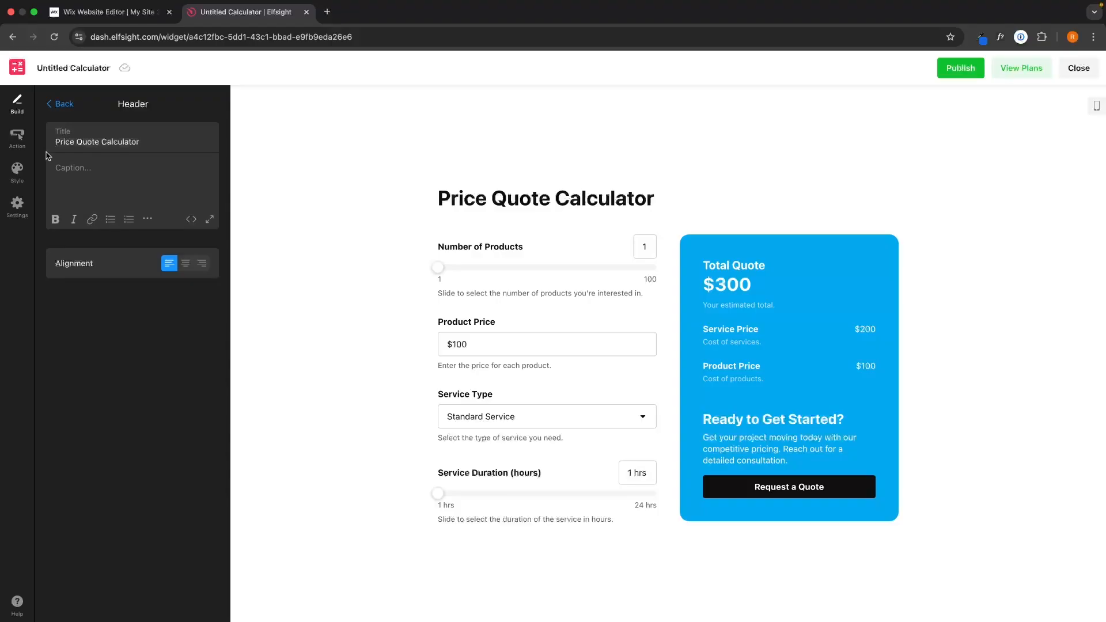
{"action": "left_click", "coordinate": [54, 142]}
{"action": "double_click", "coordinate": [64, 140]}
{"action": "type", "text": "Wtach"}
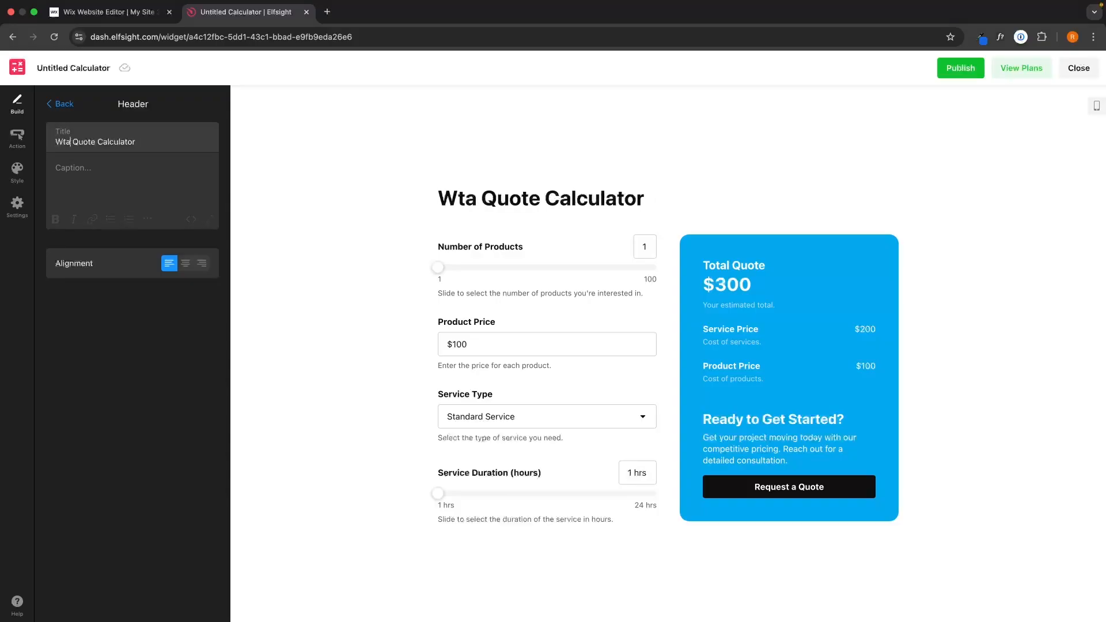
{"action": "left_click", "coordinate": [269, 222]}
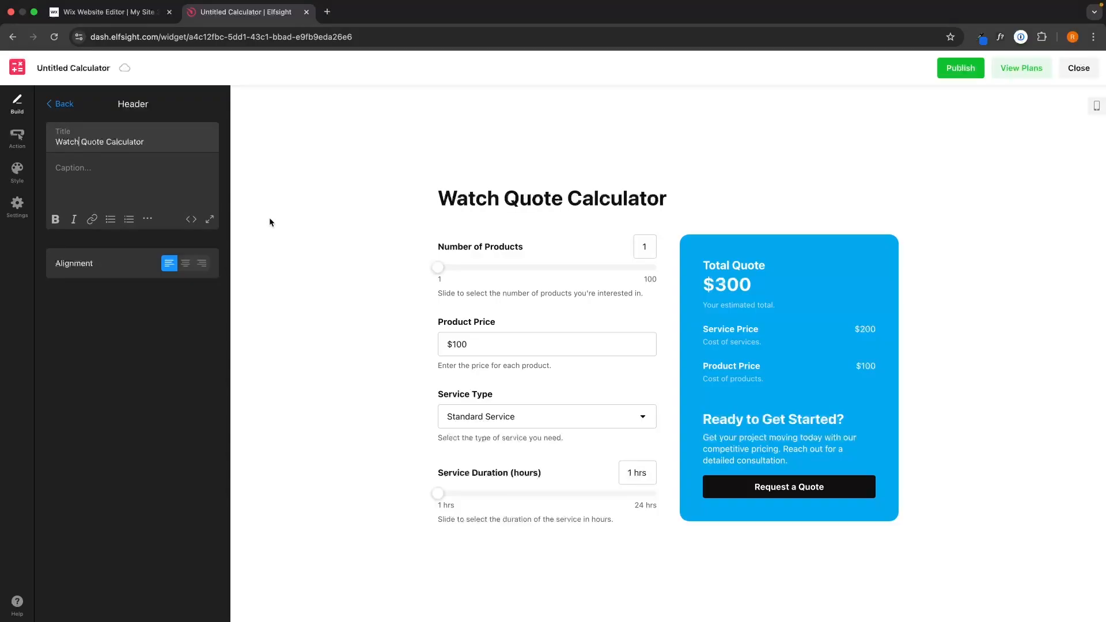
{"action": "left_click", "coordinate": [64, 105]}
{"action": "scroll", "coordinate": [164, 271], "scroll_direction": "up", "scroll_amount": 1}
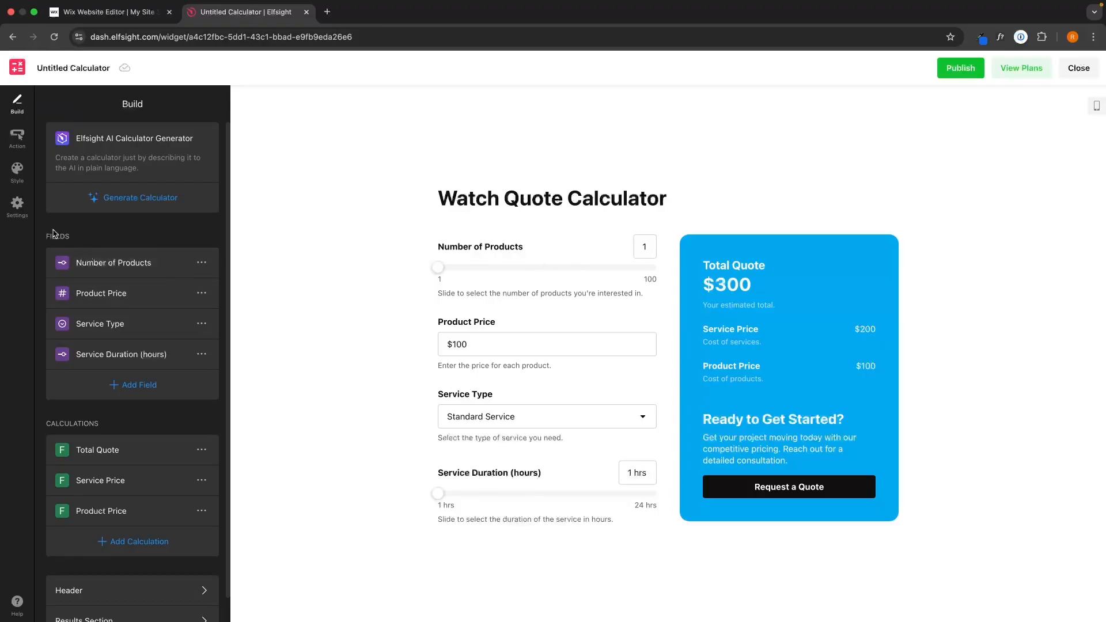
- Delete the Product Price, Service Type and Service Duration fields, keeping only Number of Products
{"action": "left_click_drag", "start_coordinate": [43, 235], "coordinate": [133, 239]}
{"action": "left_click", "coordinate": [202, 292]}
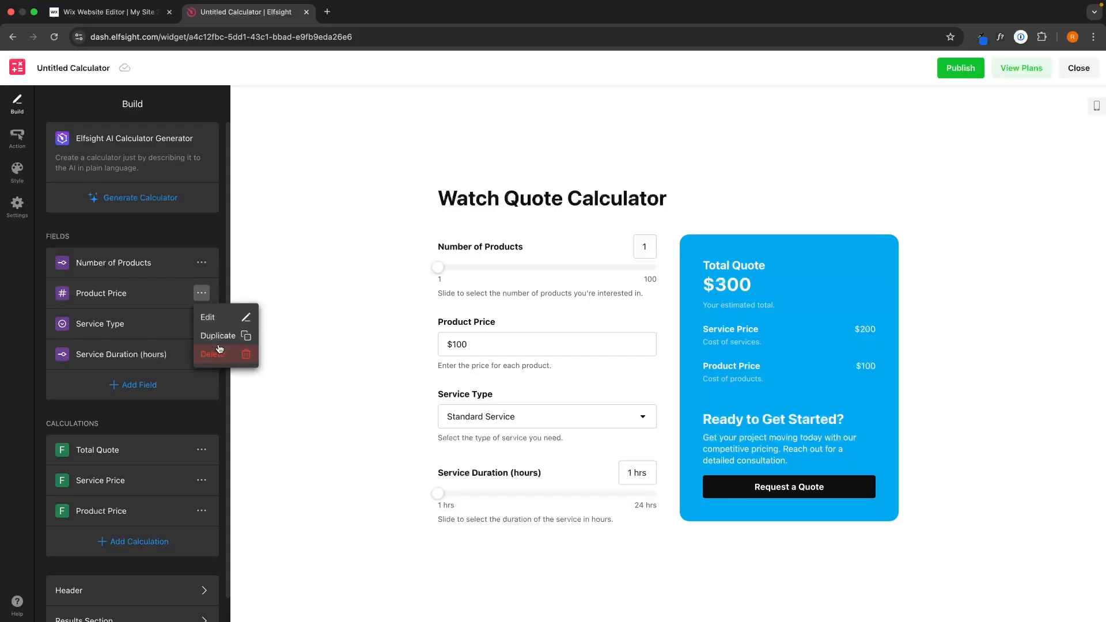
{"action": "left_click", "coordinate": [219, 353]}
{"action": "left_click", "coordinate": [201, 293]}
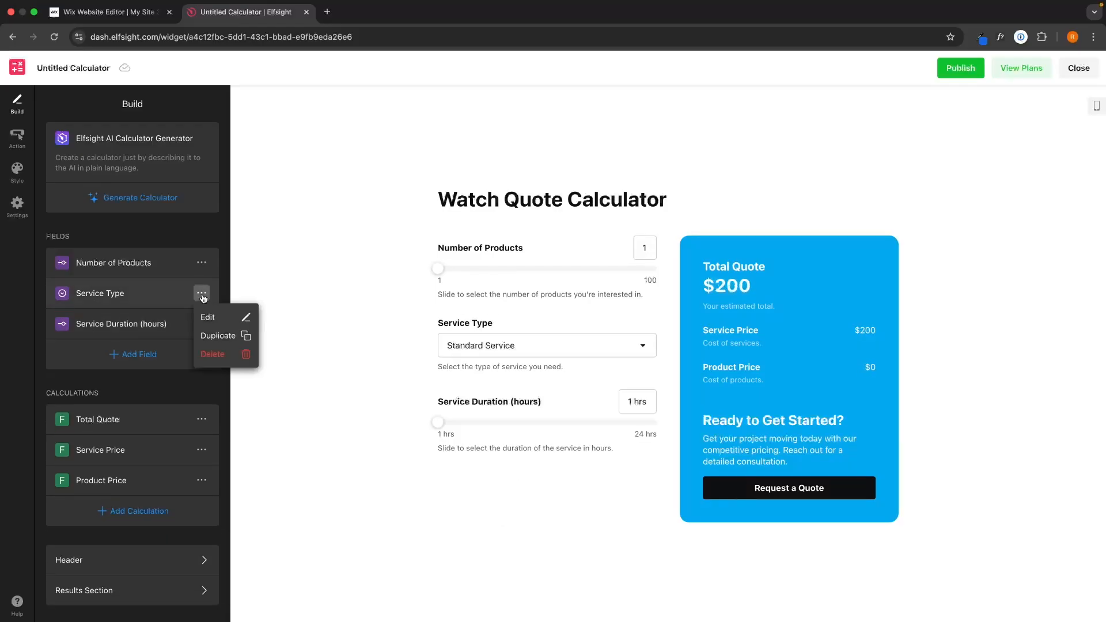
{"action": "left_click", "coordinate": [211, 353]}
{"action": "left_click", "coordinate": [201, 297]}
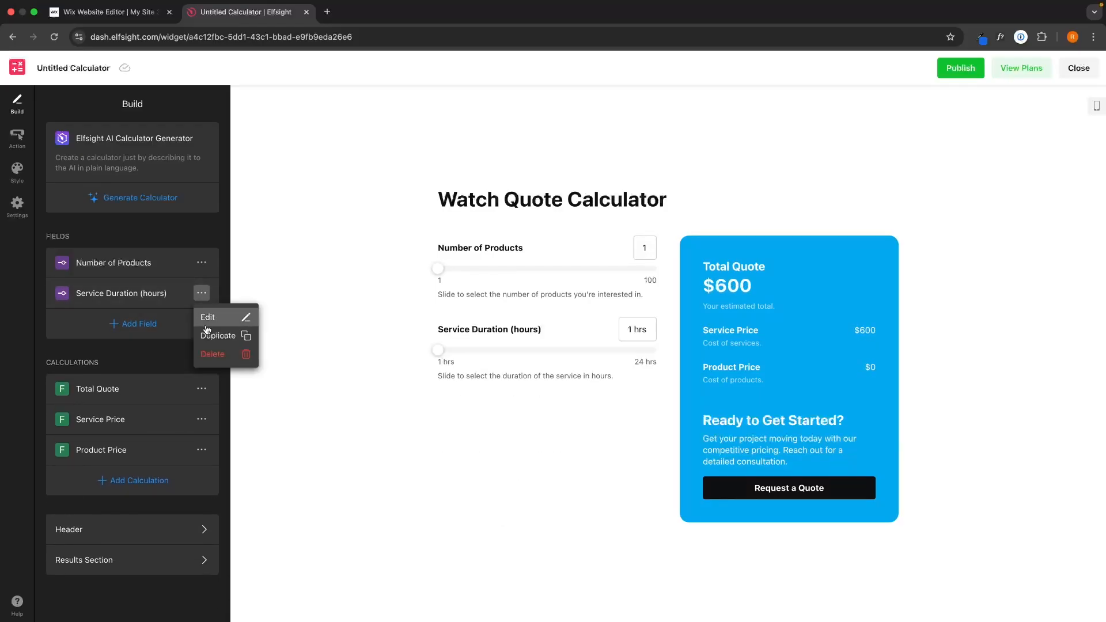
{"action": "left_click", "coordinate": [212, 358]}
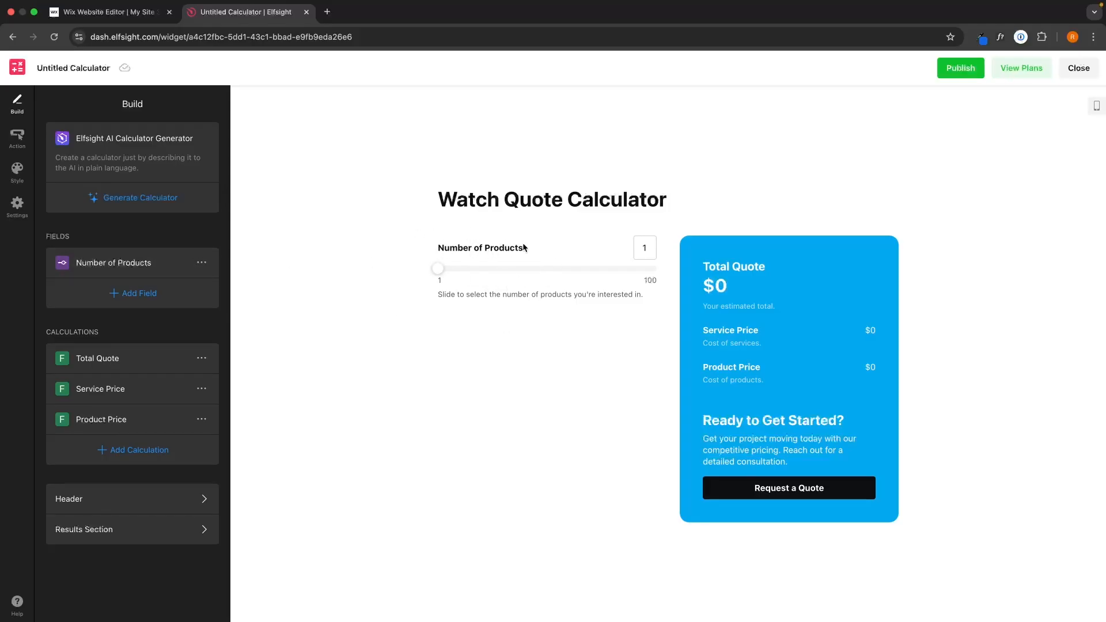
- Relabel the slider 'Number of Watches' and change the hint's word to 'watches'
{"action": "left_click", "coordinate": [106, 266]}
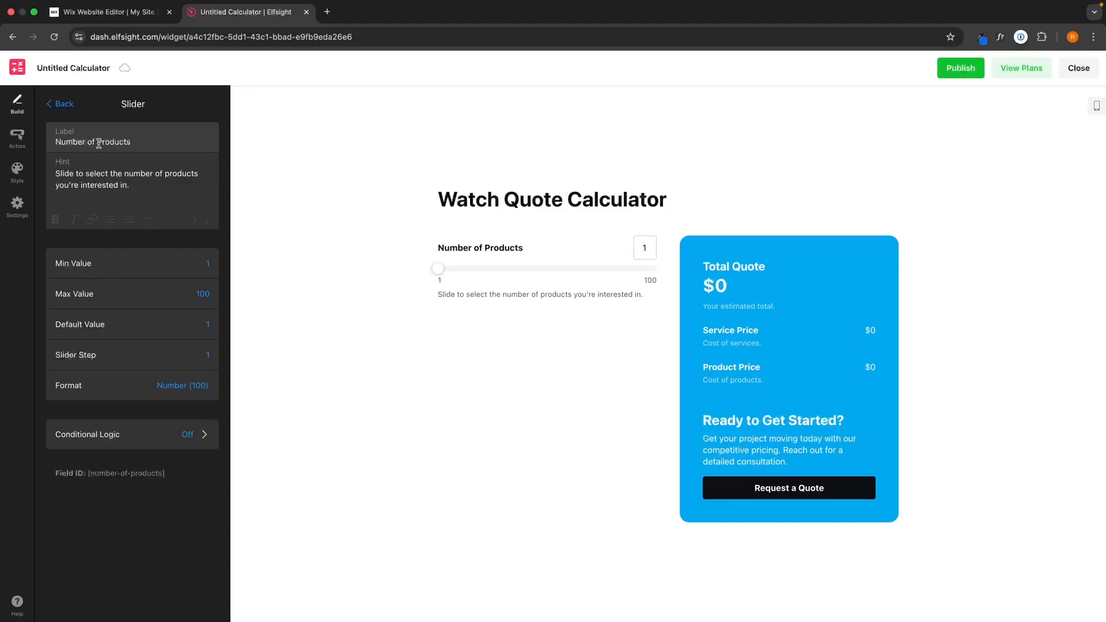
{"action": "left_click_drag", "start_coordinate": [96, 142], "coordinate": [171, 141]}
{"action": "type", "text": "Watches"}
{"action": "left_click", "coordinate": [181, 174]}
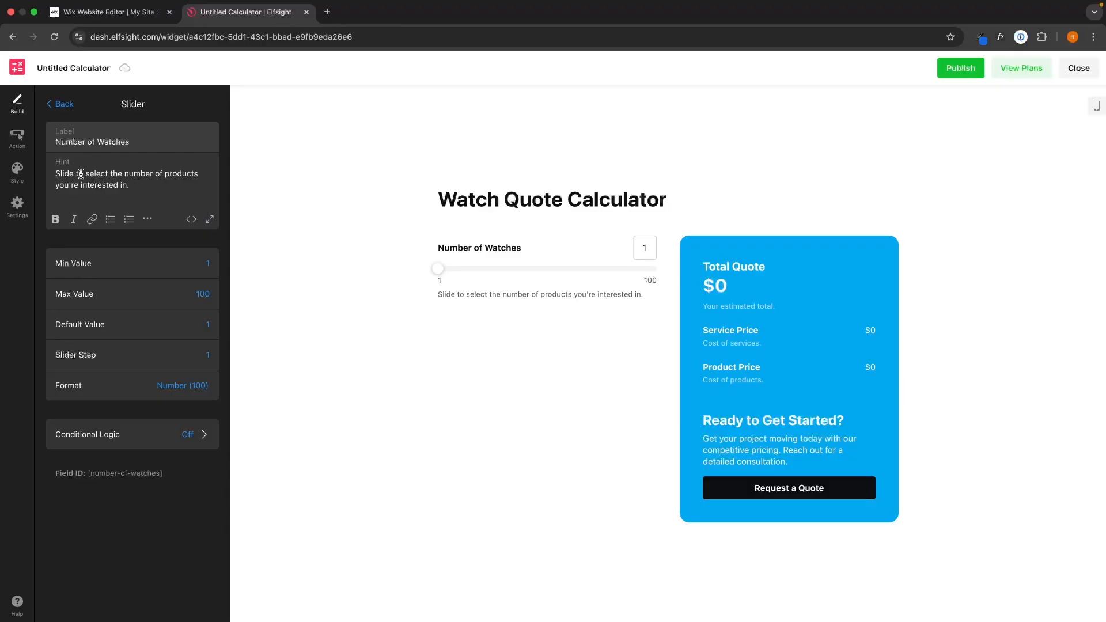
{"action": "double_click", "coordinate": [176, 174]}
{"action": "type", "text": "watches"}
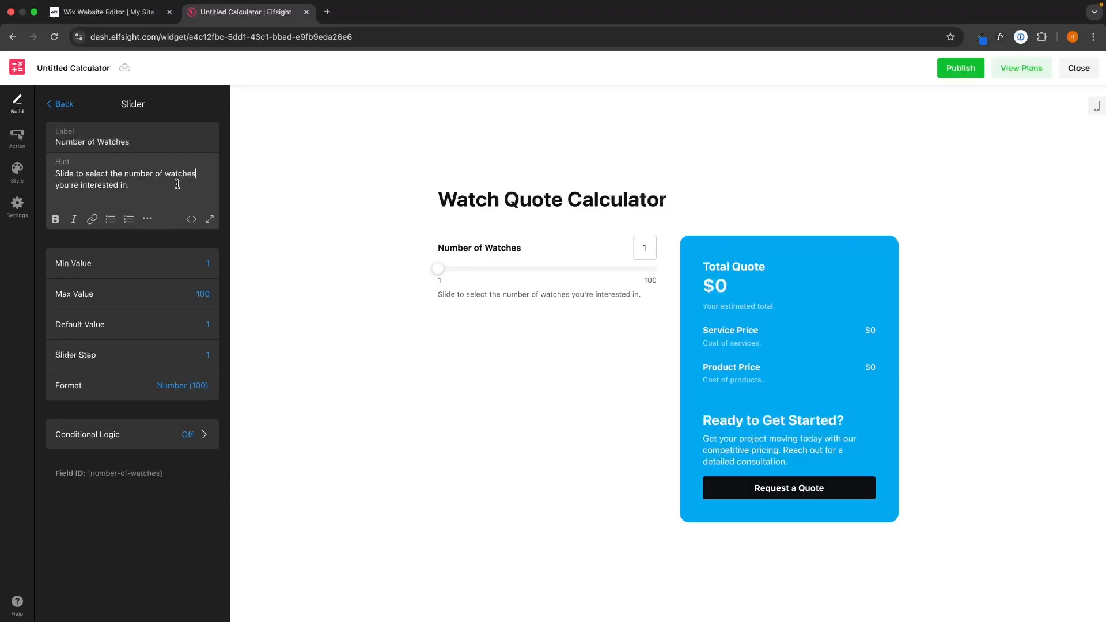
{"action": "left_click", "coordinate": [167, 253]}
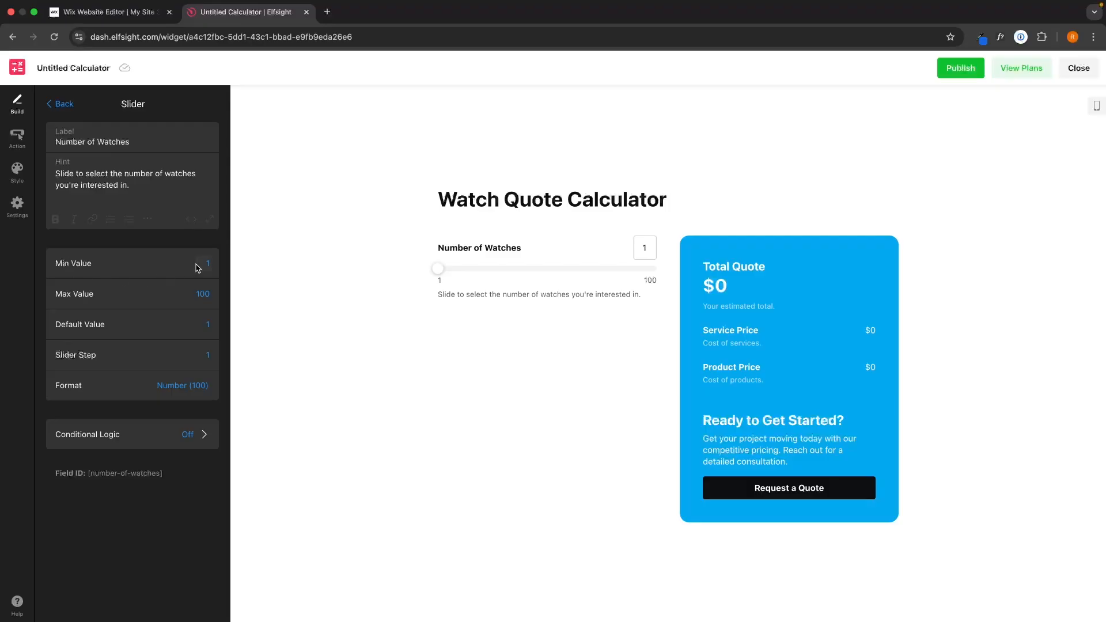
- Set the slider's maximum value to 500 and keep its format as a plain number
{"action": "left_click", "coordinate": [201, 295]}
{"action": "type", "text": "500"}
{"action": "left_click_drag", "start_coordinate": [439, 269], "coordinate": [470, 268]}
{"action": "left_click_drag", "start_coordinate": [470, 266], "coordinate": [472, 265]}
{"action": "left_click", "coordinate": [183, 386]}
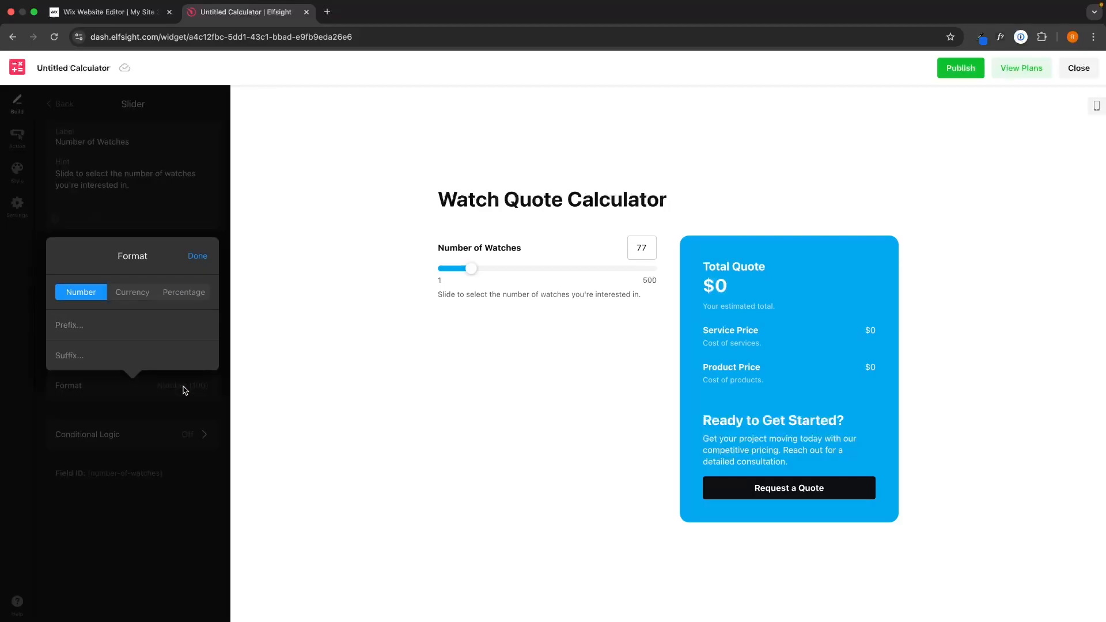
{"action": "left_click", "coordinate": [141, 297]}
{"action": "left_click", "coordinate": [195, 277]}
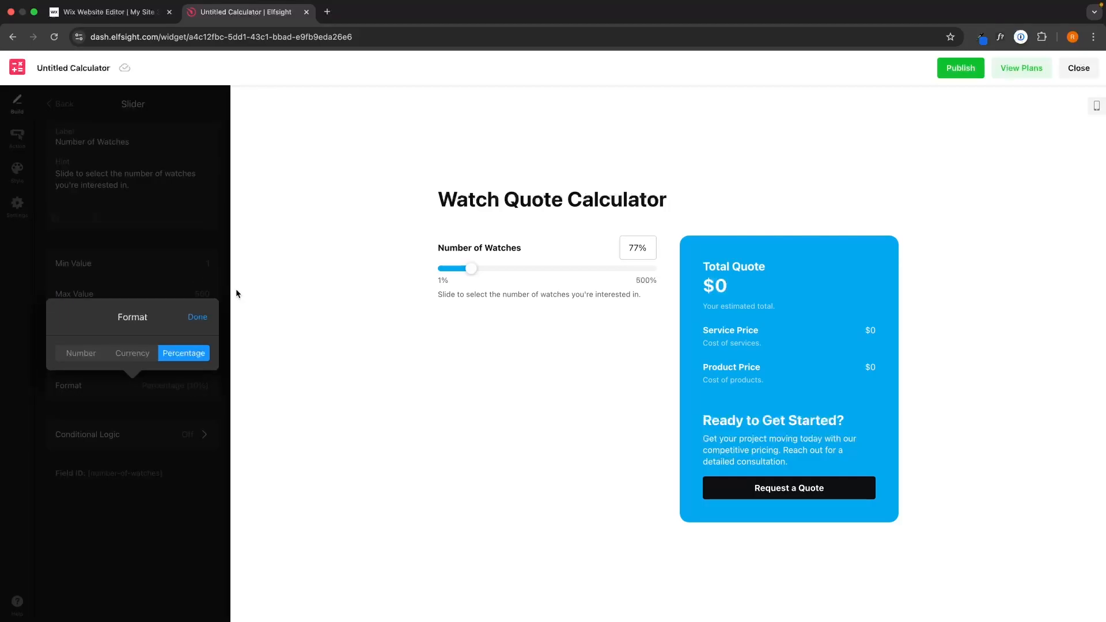
{"action": "left_click", "coordinate": [86, 349]}
{"action": "left_click", "coordinate": [197, 257]}
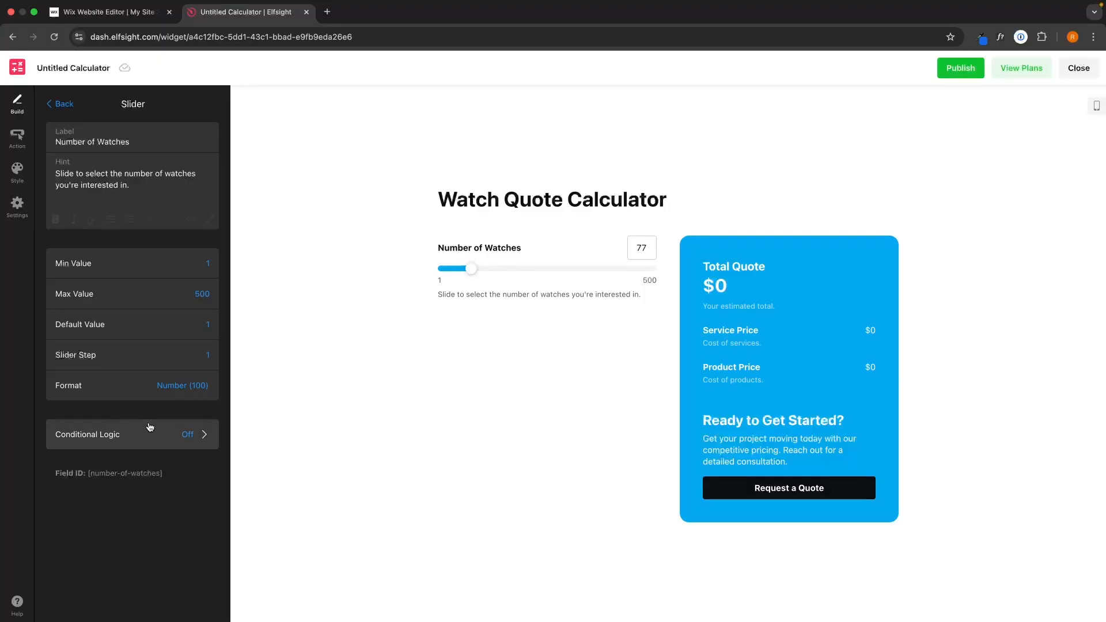
{"action": "left_click", "coordinate": [61, 103]}
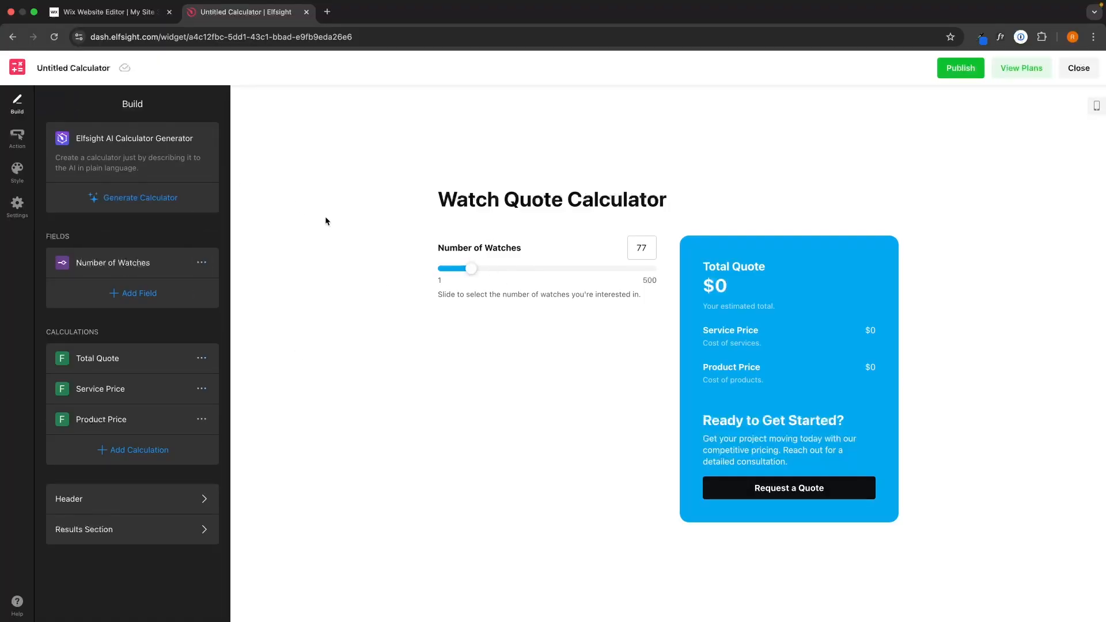
- Add a dropdown field labelled 'Select Your Base Model'
{"action": "left_click", "coordinate": [134, 293]}
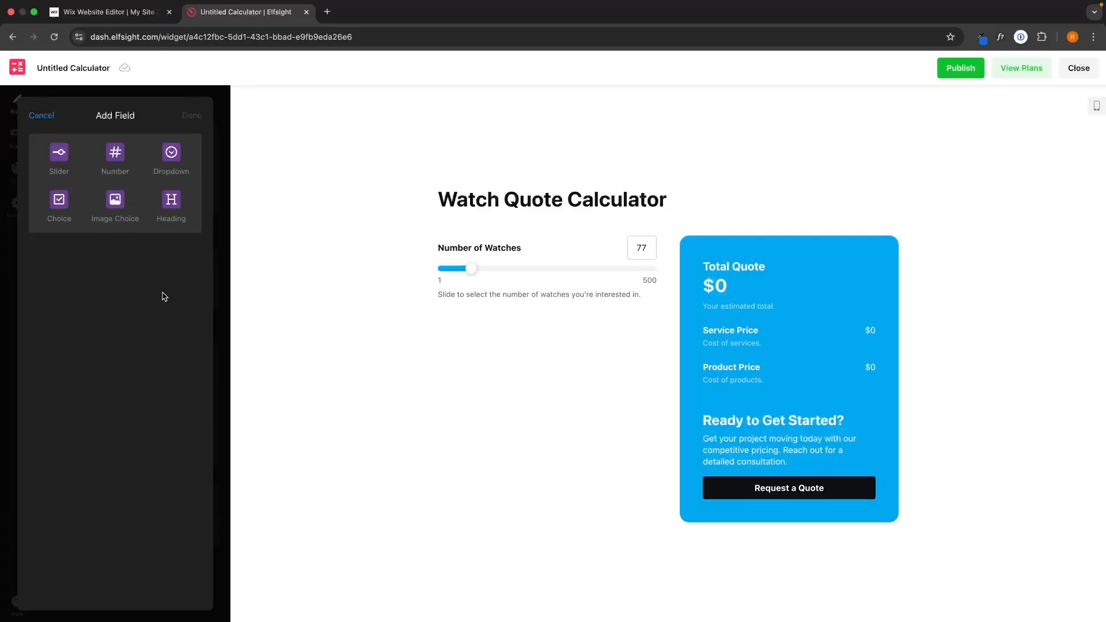
{"action": "left_click", "coordinate": [183, 166]}
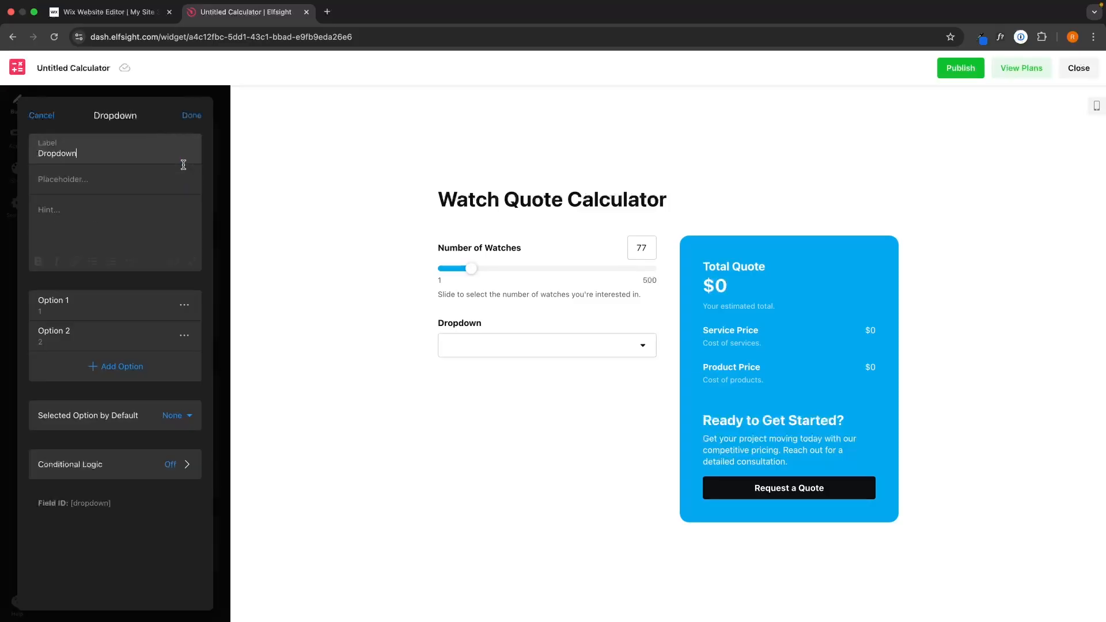
{"action": "left_click_drag", "start_coordinate": [148, 158], "coordinate": [10, 162]}
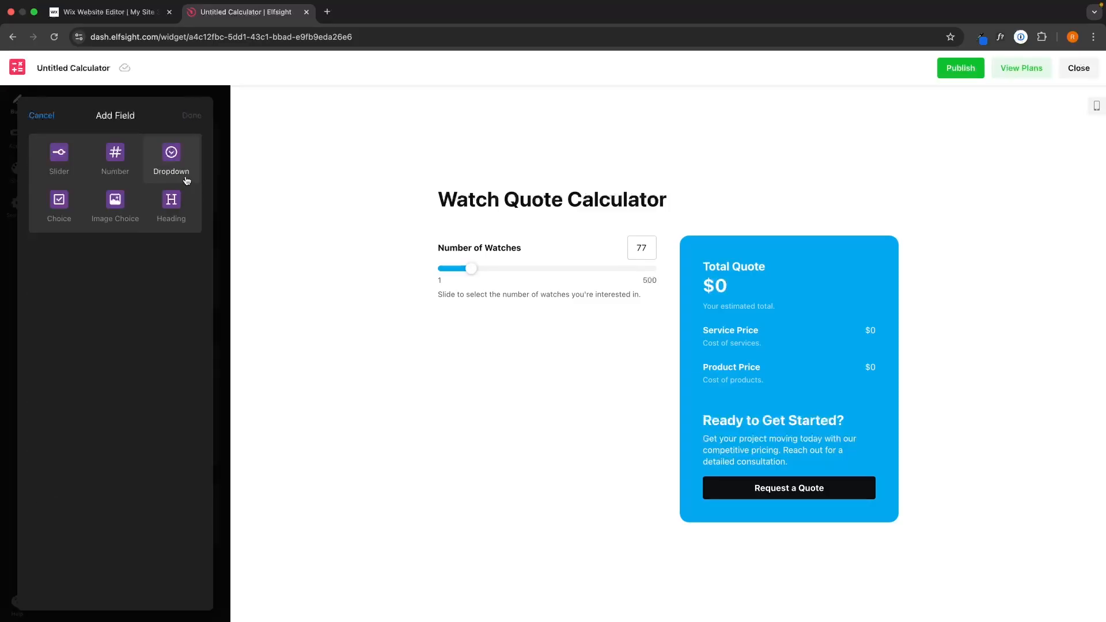
{"action": "left_click", "coordinate": [186, 180]}
{"action": "left_click_drag", "start_coordinate": [85, 152], "coordinate": [32, 153]}
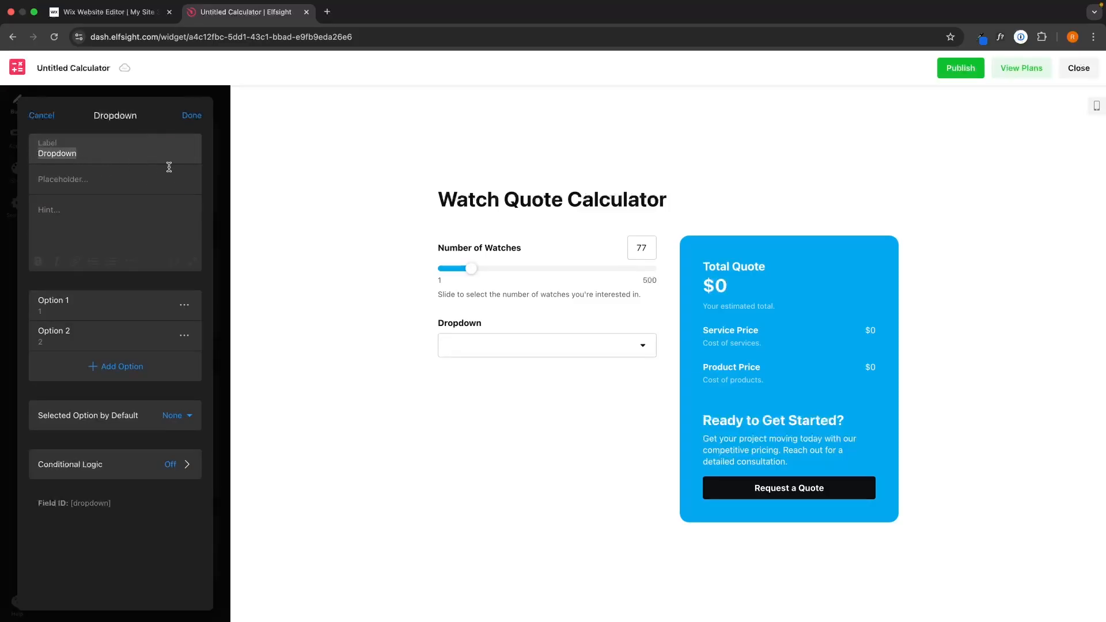
{"action": "type", "text": "Select "}
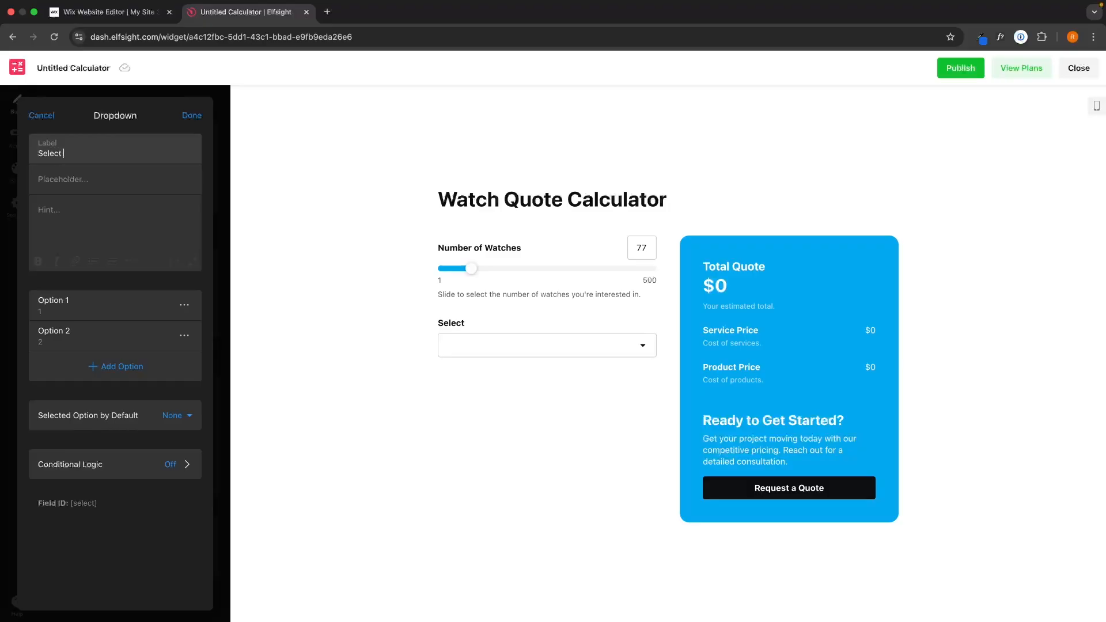
{"action": "type", "text": "Your Based"}
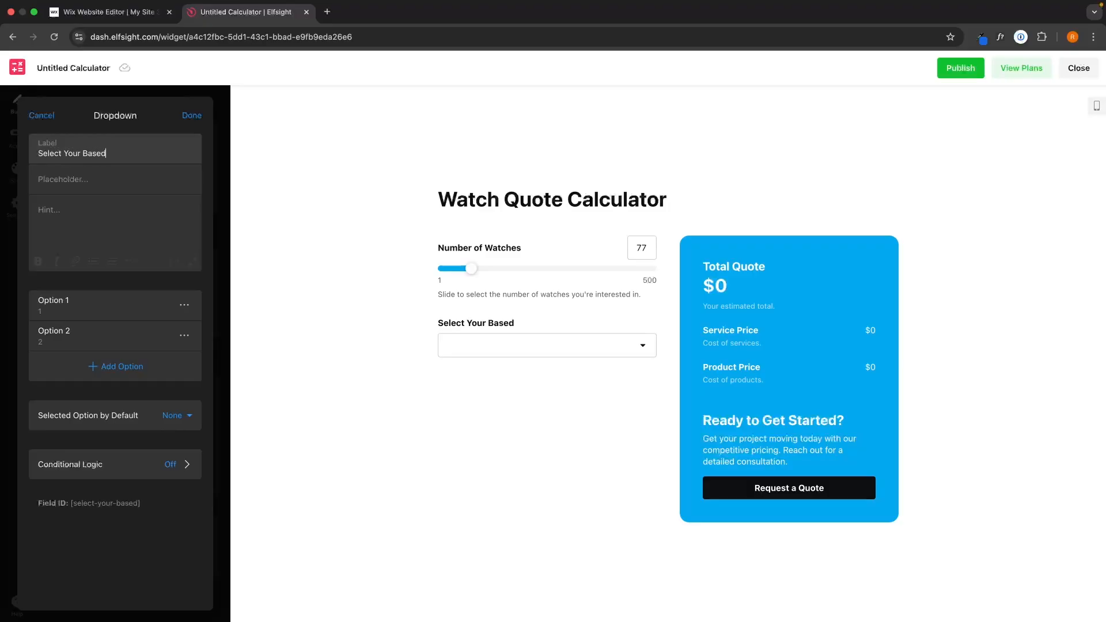
{"action": "key", "text": "BackSpace"}
{"action": "type", "text": "Model"}
- Rename the dropdown's first two options to Model 1 and Model 2
{"action": "left_click", "coordinate": [64, 303]}
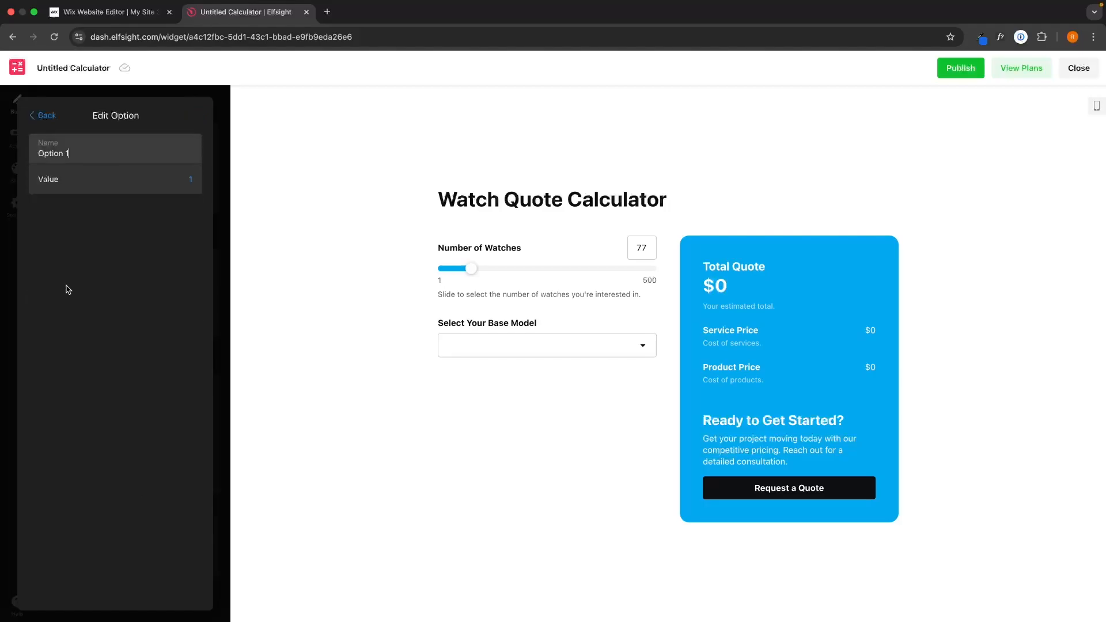
{"action": "left_click_drag", "start_coordinate": [109, 156], "coordinate": [31, 156]}
{"action": "type", "text": "Model"}
{"action": "left_click", "coordinate": [43, 116]}
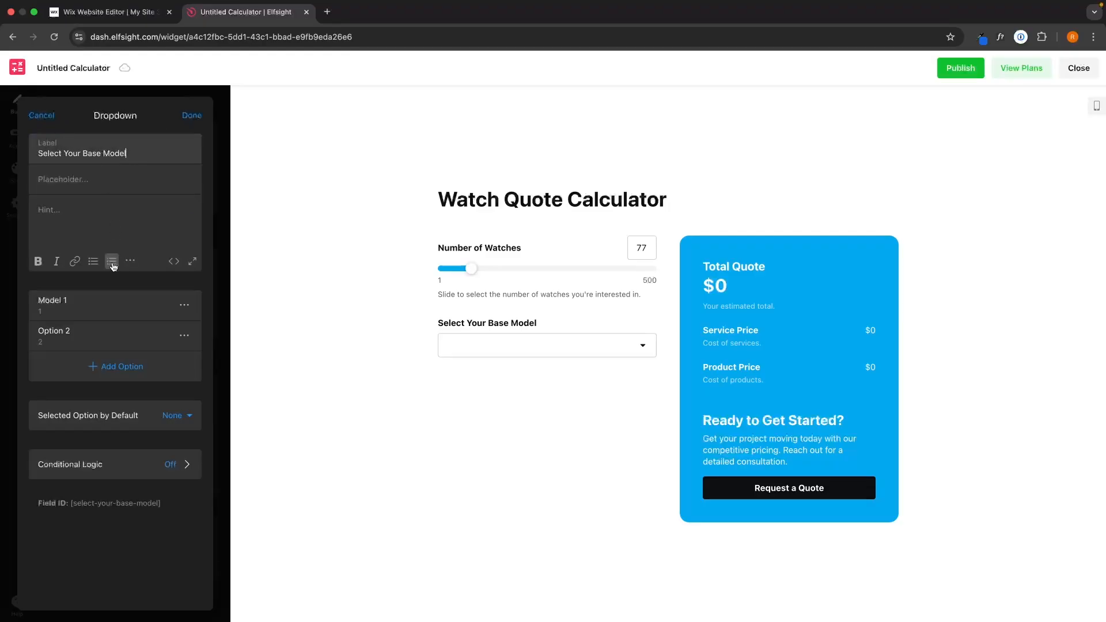
{"action": "left_click", "coordinate": [75, 329]}
{"action": "left_click", "coordinate": [91, 159]}
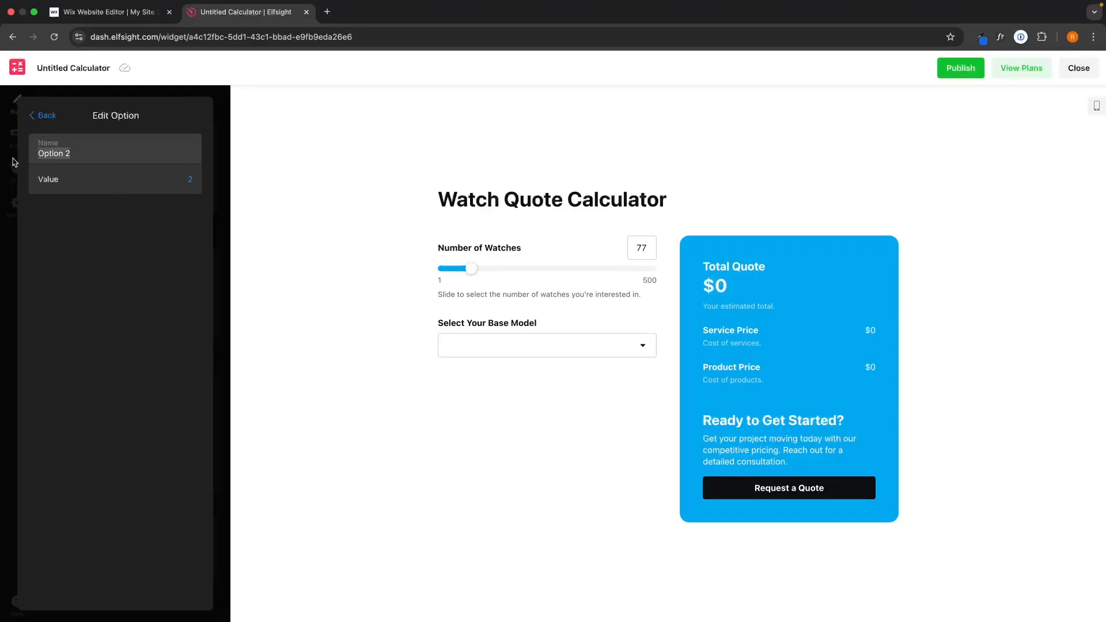
{"action": "key", "text": "Right"}
{"action": "type", "text": "Mod"}
{"action": "key", "text": "BackSpace"}
{"action": "key", "text": "BackSpace"}
{"action": "key", "text": "BackSpace"}
{"action": "type", "text": "Model 2"}
{"action": "left_click", "coordinate": [62, 118]}
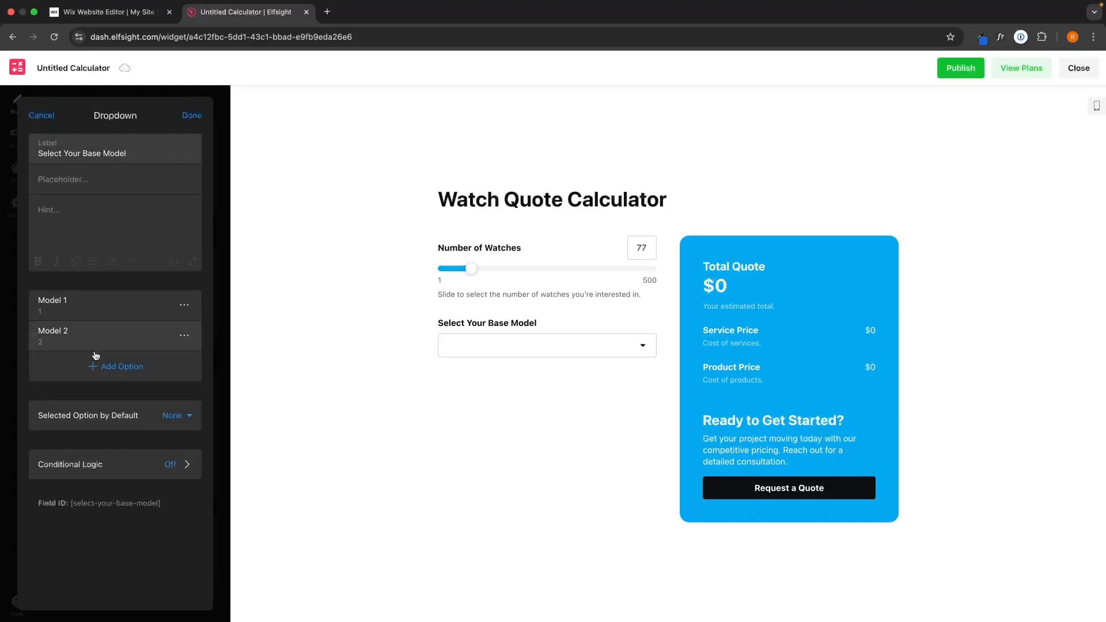
- Add a Model 3 option, finish the dropdown, and check its options in the preview
{"action": "left_click", "coordinate": [138, 366]}
{"action": "type", "text": "Mod"}
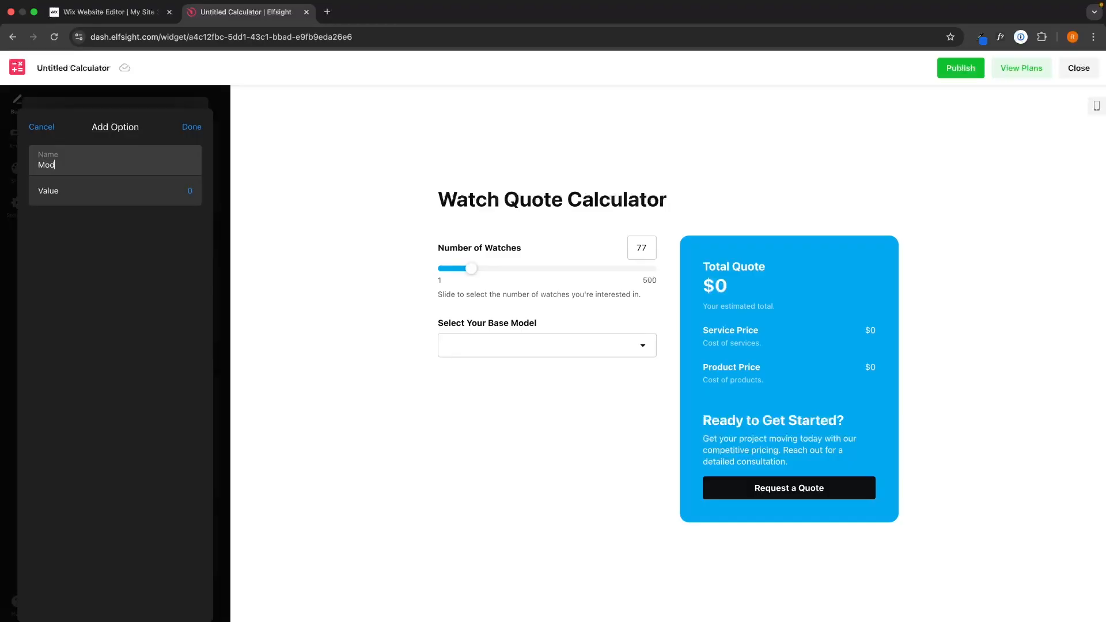
{"action": "type", "text": "el 3"}
{"action": "left_click", "coordinate": [192, 127]}
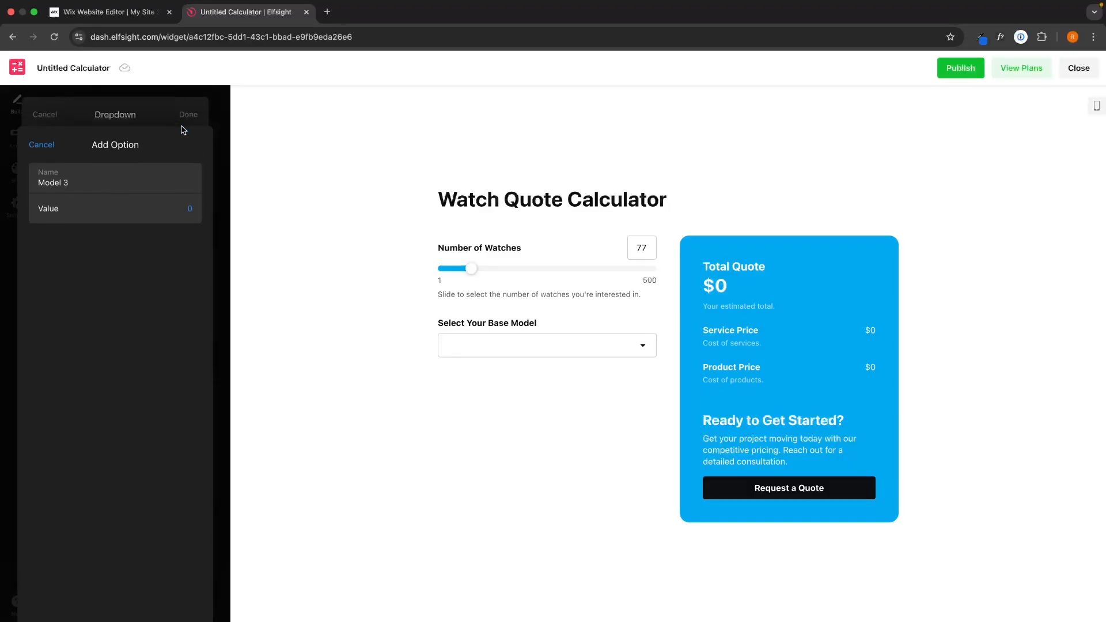
{"action": "left_click", "coordinate": [187, 119]}
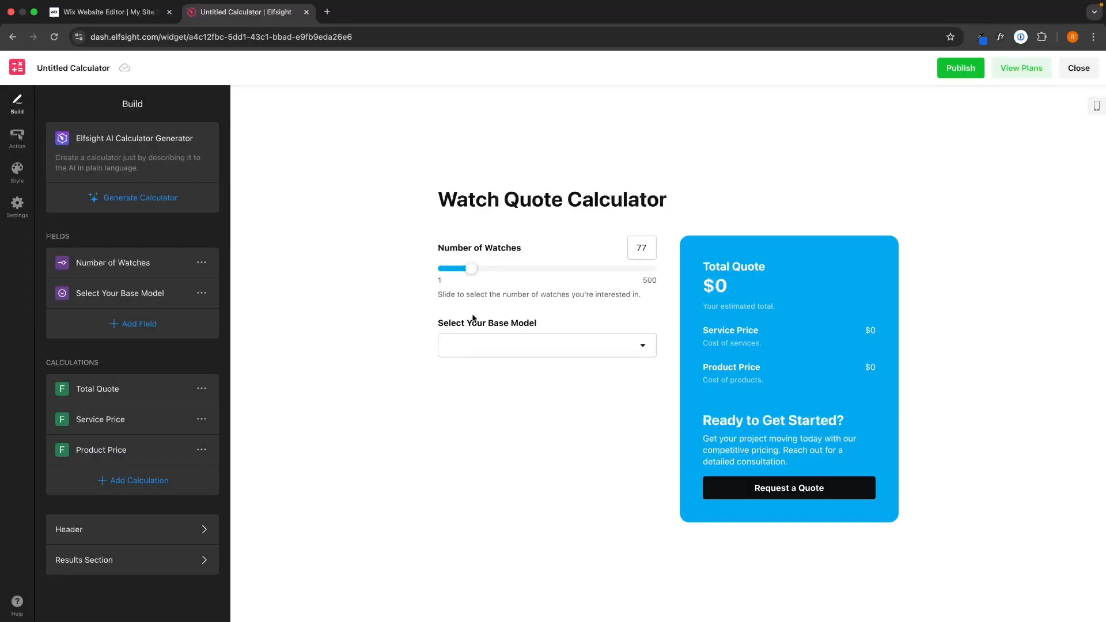
{"action": "left_click", "coordinate": [465, 346]}
{"action": "left_click", "coordinate": [383, 346]}
- Add another dropdown field labelled 'Your Requested Turnaround Time'
{"action": "left_click", "coordinate": [122, 328]}
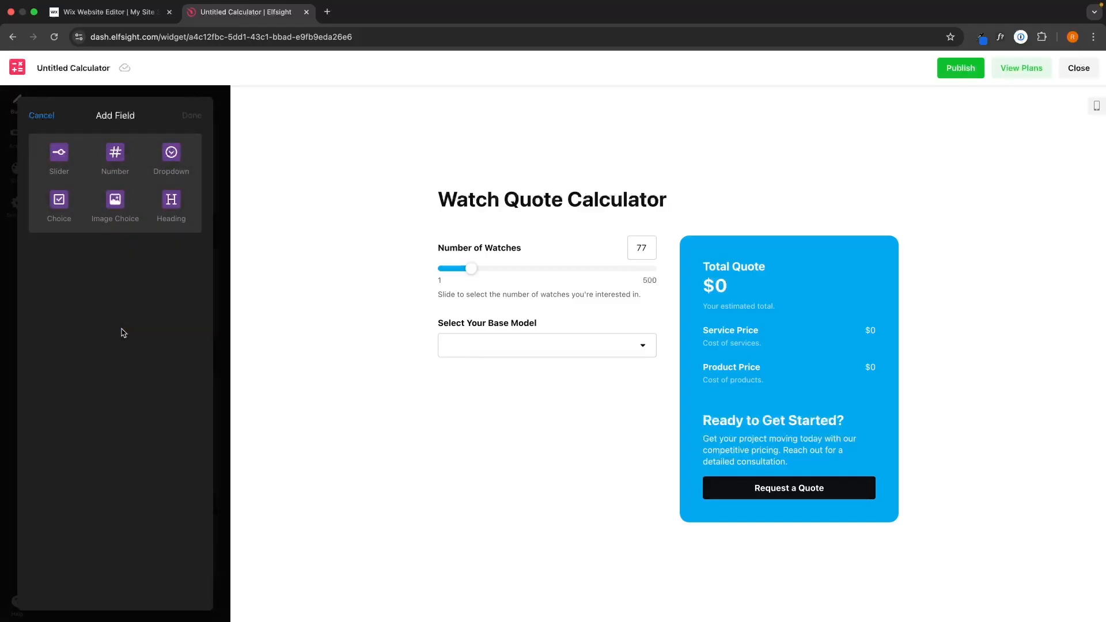
{"action": "left_click", "coordinate": [168, 172]}
{"action": "left_click_drag", "start_coordinate": [117, 152], "coordinate": [32, 152]}
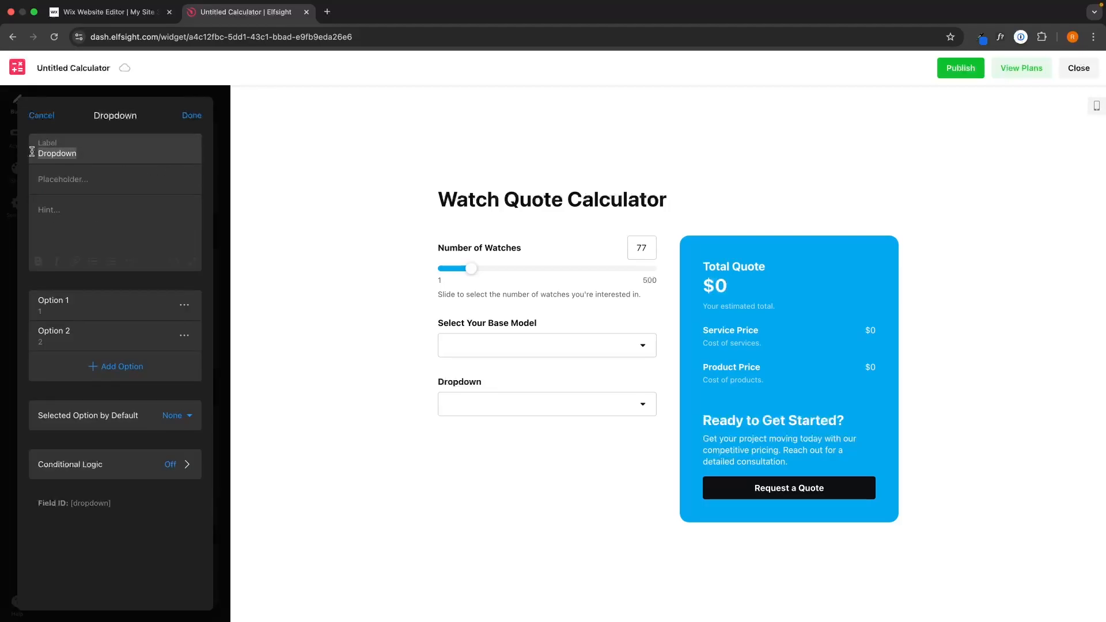
{"action": "type", "text": "Your Re"}
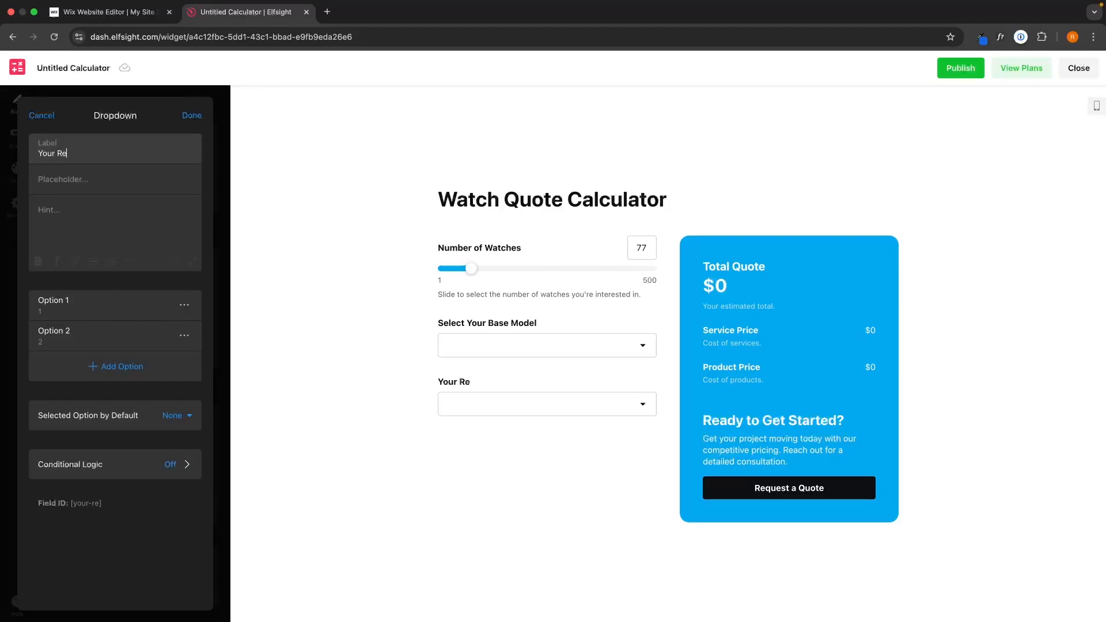
{"action": "type", "text": "quested Turnaround Time"}
- Rename the turnaround options to week durations, add a 2 weeks option, and finish the field
{"action": "left_click", "coordinate": [49, 299]}
{"action": "left_click_drag", "start_coordinate": [101, 154], "coordinate": [29, 157]}
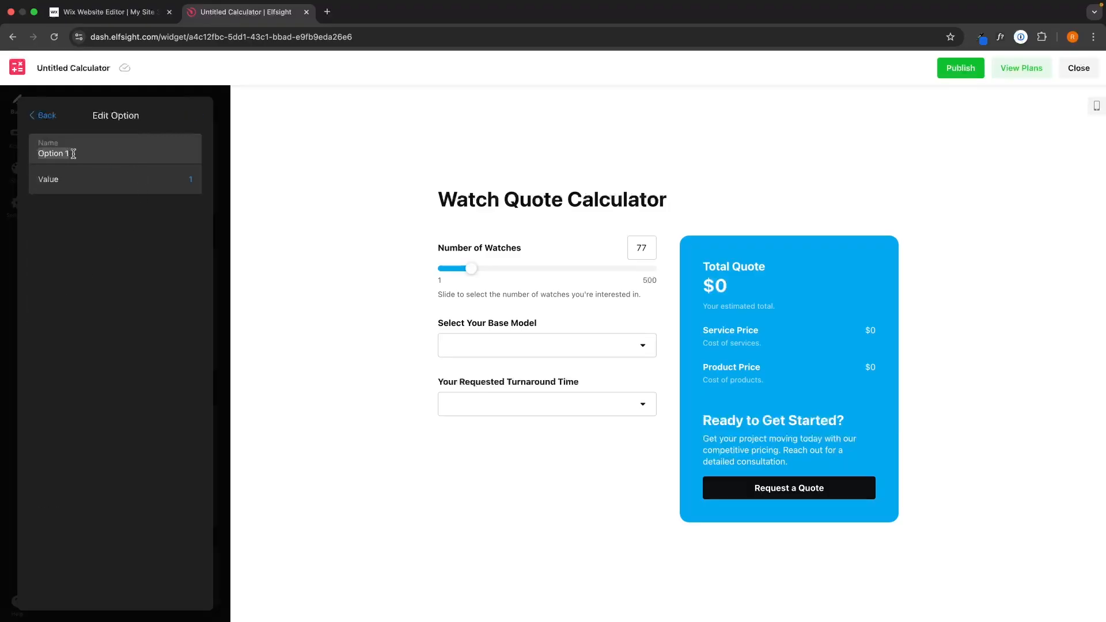
{"action": "type", "text": "3 days"}
{"action": "left_click", "coordinate": [47, 116]}
{"action": "left_click", "coordinate": [73, 331]}
{"action": "type", "text": "1"}
{"action": "type", "text": "2 weeks"}
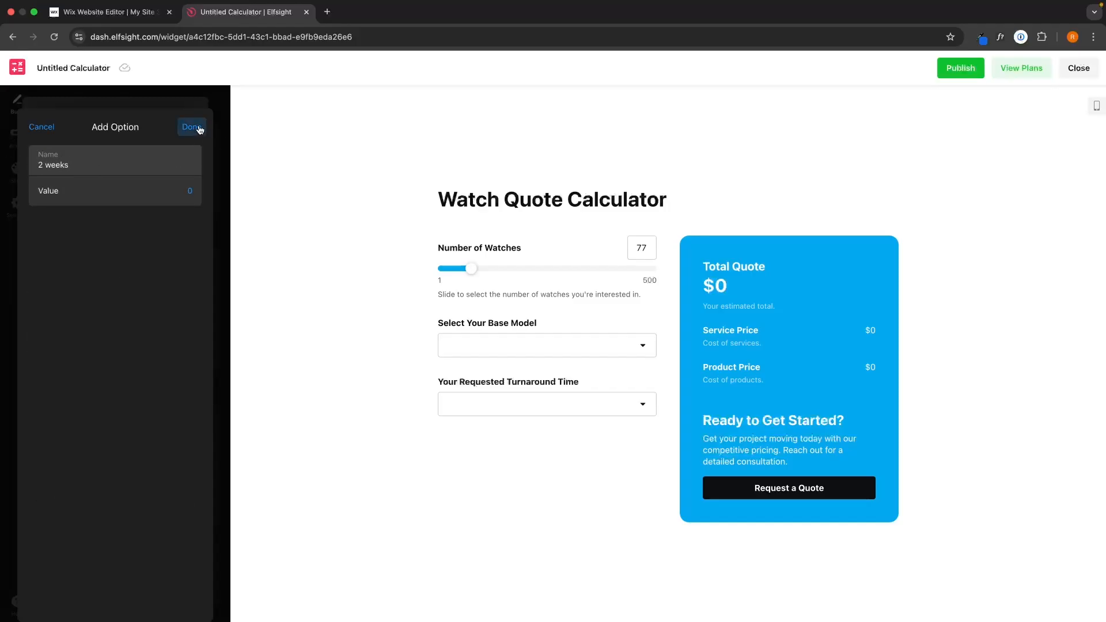
{"action": "left_click", "coordinate": [192, 126]}
{"action": "left_click", "coordinate": [189, 119]}
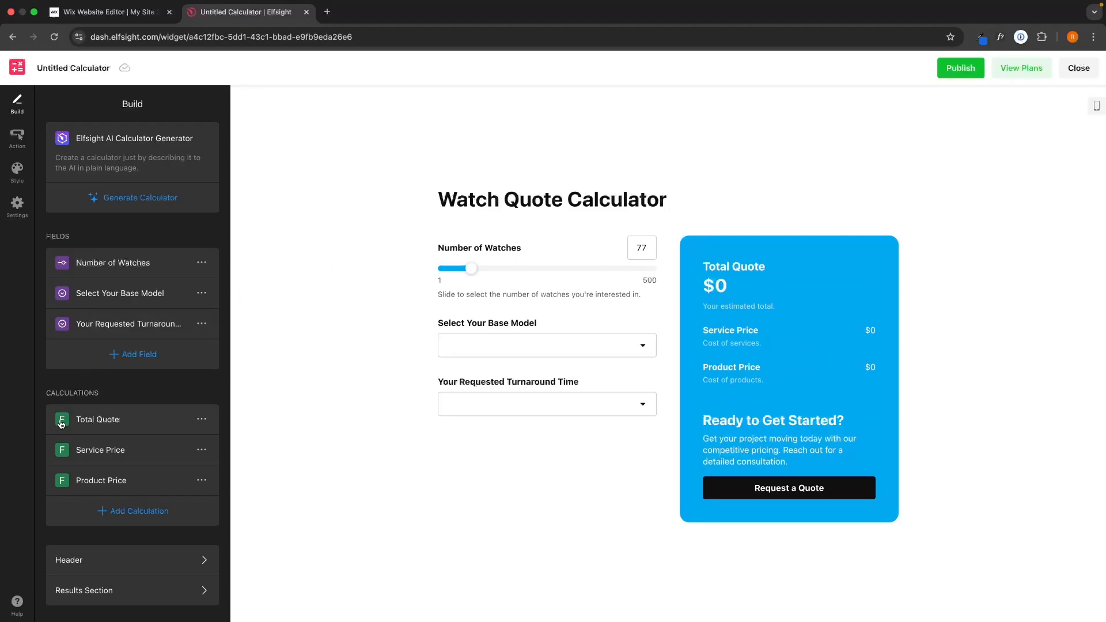
- Open the Total Quote calculation and place the cursor at the end of its formula
{"action": "left_click", "coordinate": [89, 427]}
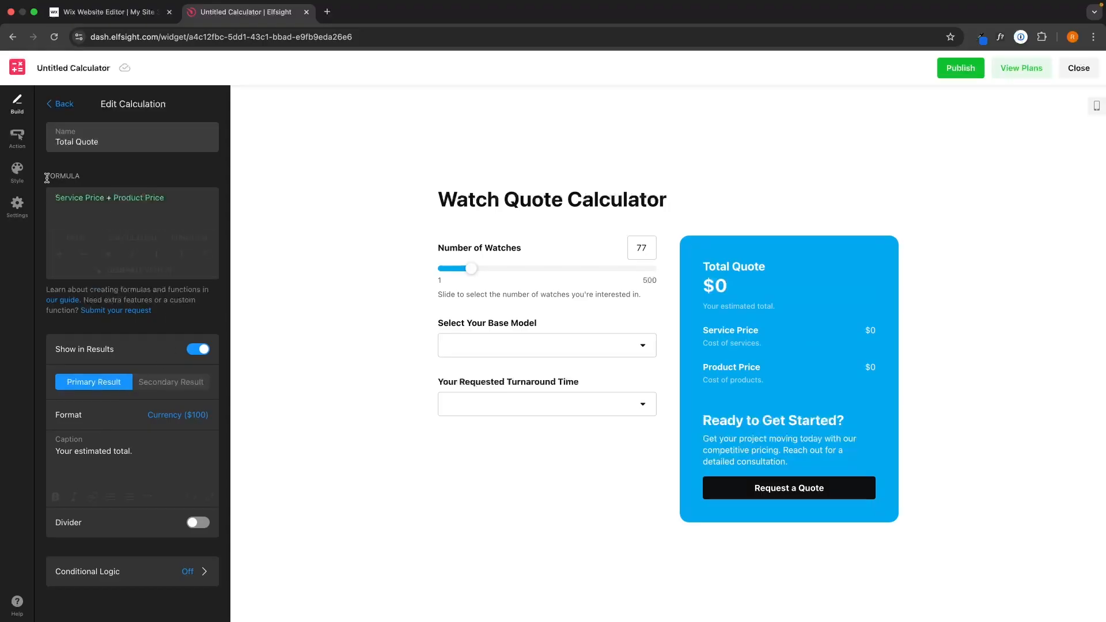
{"action": "left_click_drag", "start_coordinate": [46, 177], "coordinate": [90, 178]}
{"action": "left_click", "coordinate": [164, 197]}
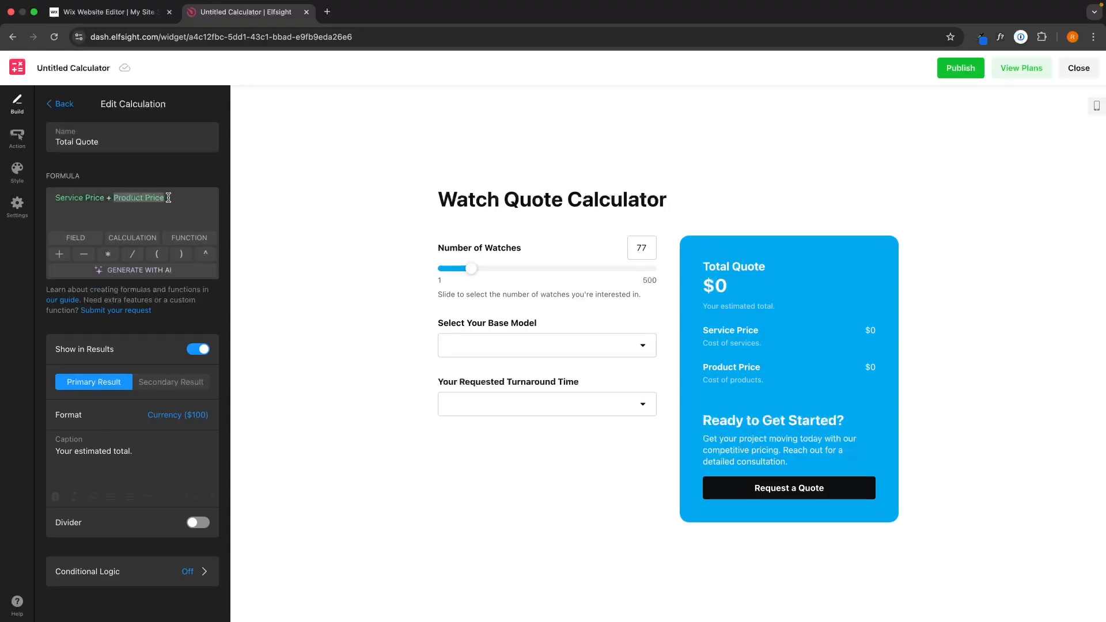
{"action": "left_click", "coordinate": [180, 197]}
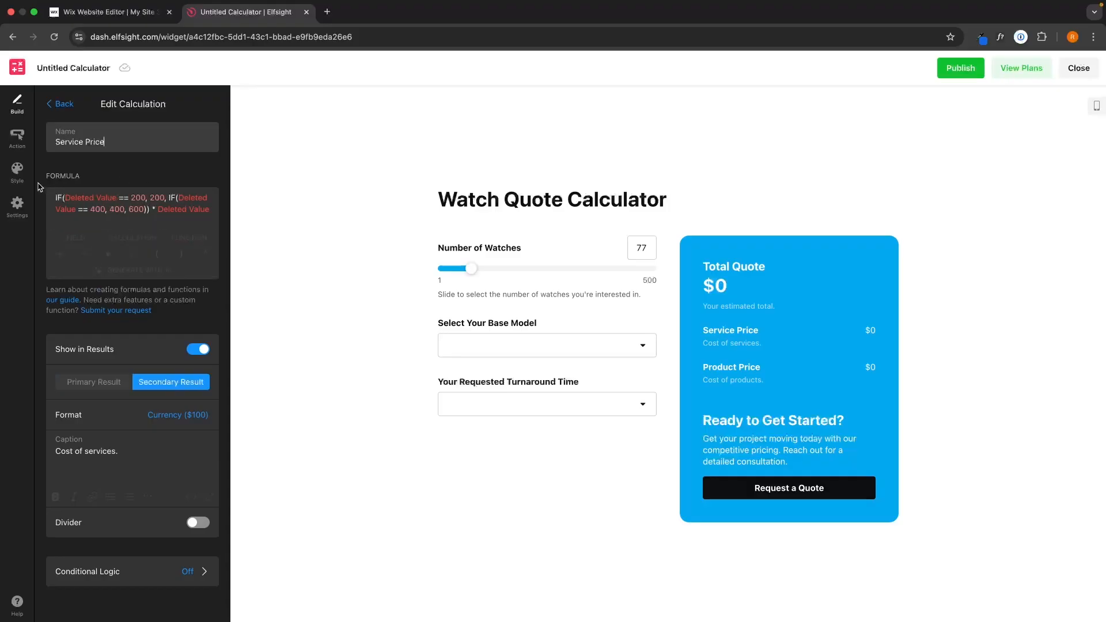
- Read through the formulas help guide, then close its tab
{"action": "left_click", "coordinate": [65, 300]}
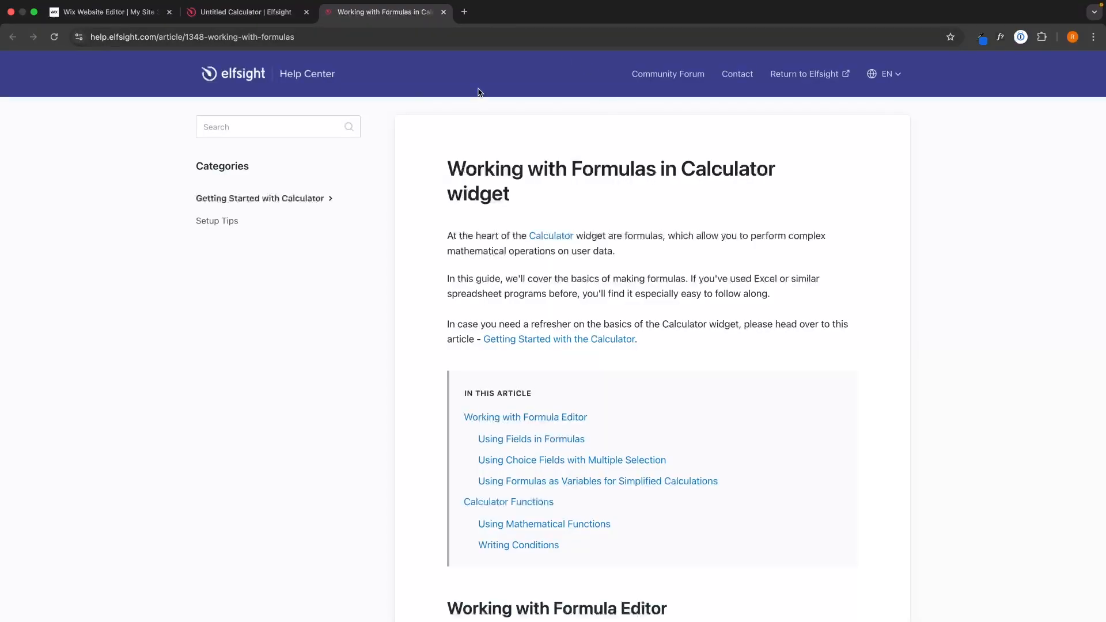
{"action": "scroll", "coordinate": [737, 339], "scroll_direction": "down", "scroll_amount": 15}
{"action": "scroll", "coordinate": [804, 392], "scroll_direction": "down", "scroll_amount": 12}
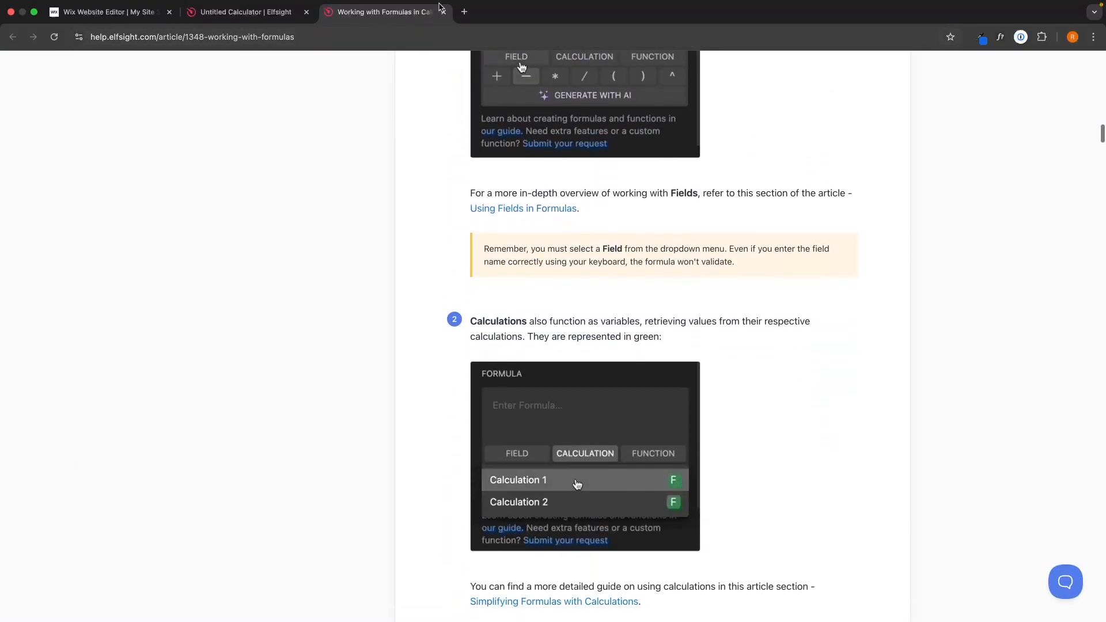
{"action": "key", "text": "super+w"}
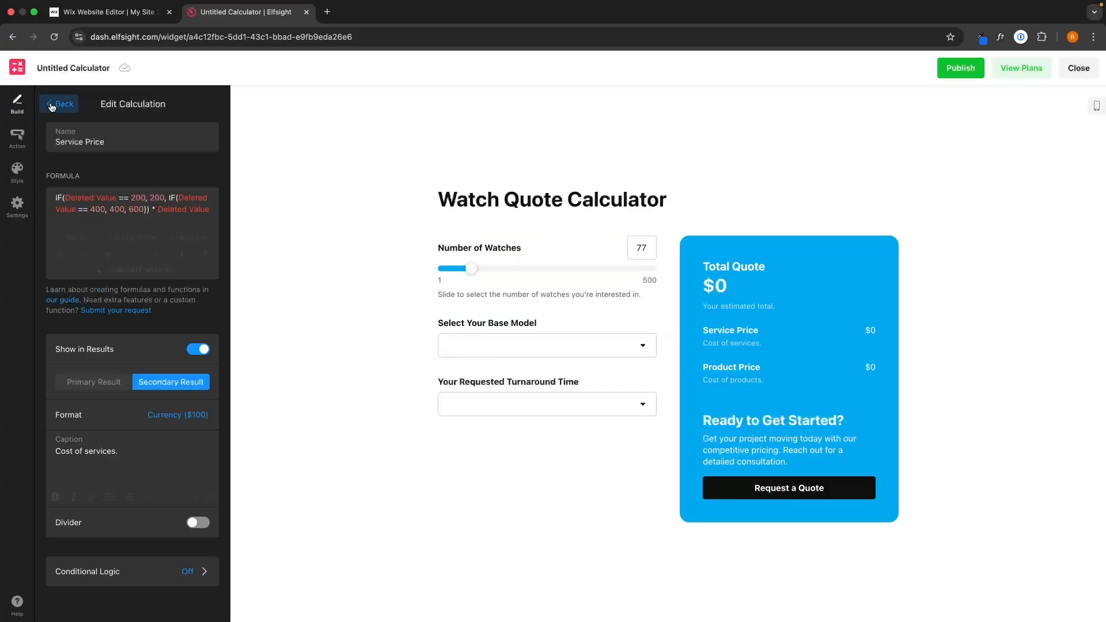
- Replace the Total Quote formula with an AI-generated one from the pasted pricing description
{"action": "left_click", "coordinate": [50, 106]}
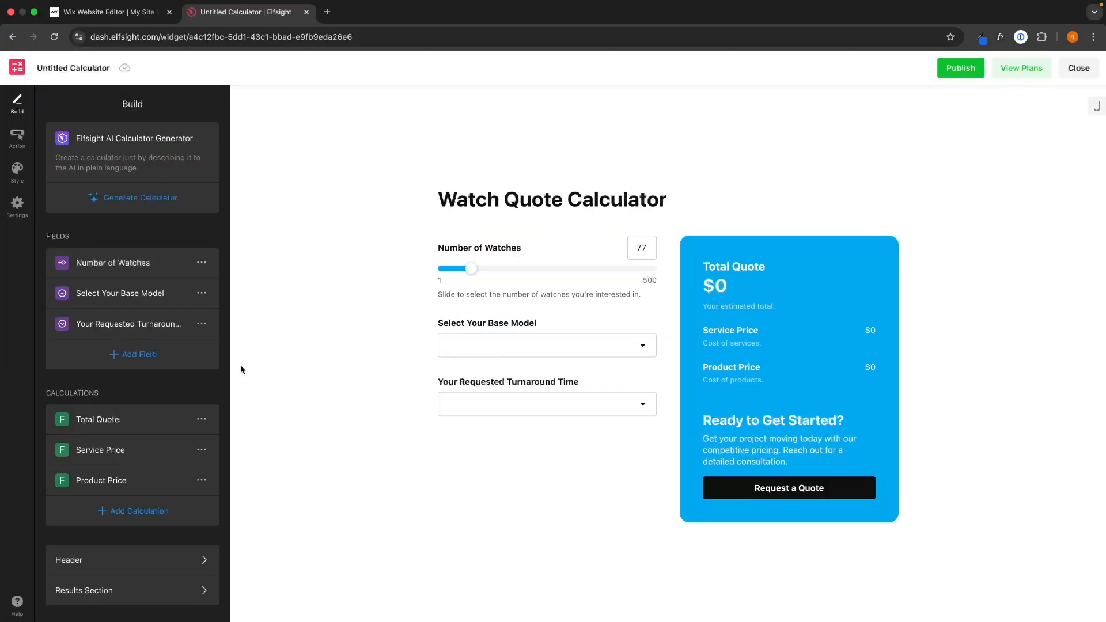
{"action": "left_click", "coordinate": [133, 420]}
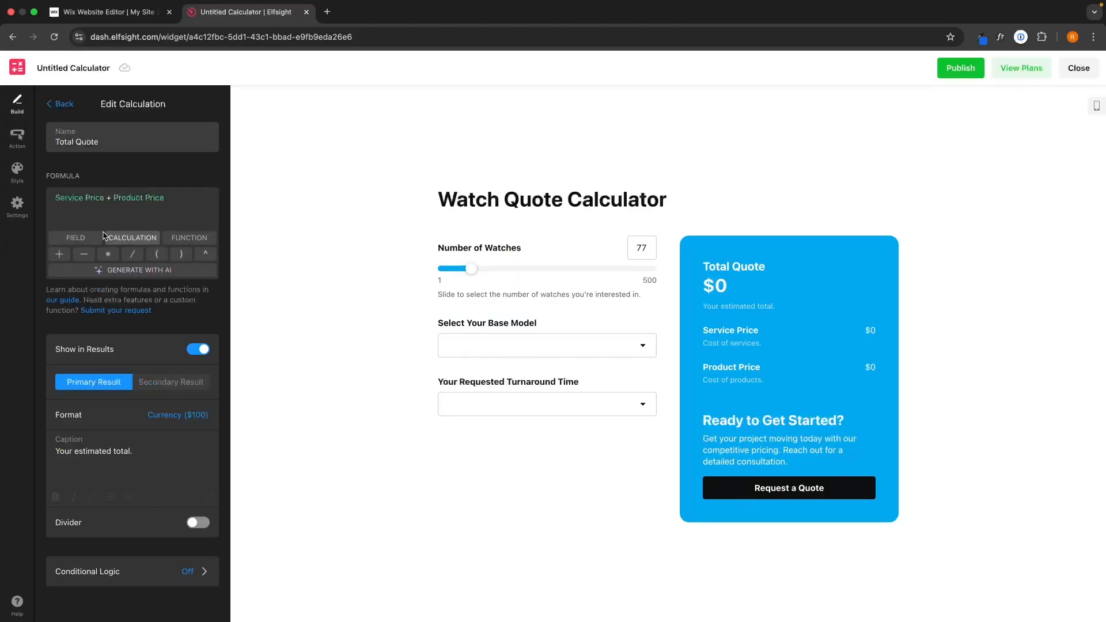
{"action": "left_click", "coordinate": [127, 271]}
{"action": "left_click", "coordinate": [124, 168]}
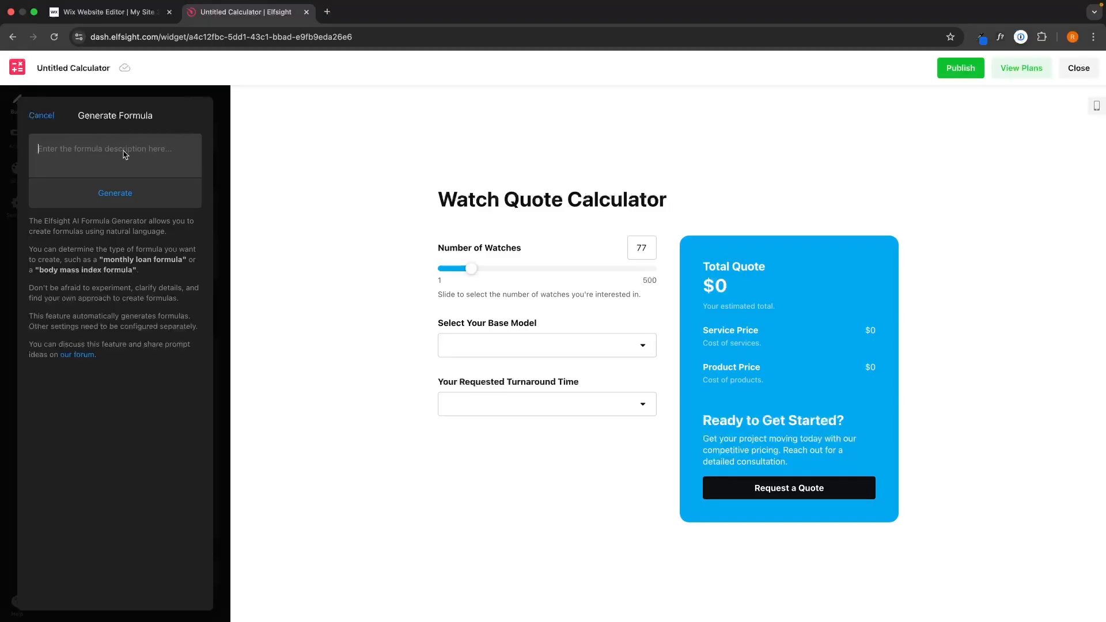
{"action": "type", "text": "model 1 is $100, model 2 is $200, model 3 is $300, times this amount by the number of watches. For the turnaround time add $300 to the order if they want it in 3 days, $150 if they want it in 1 week and $0 if they want it in 2 weeks"}
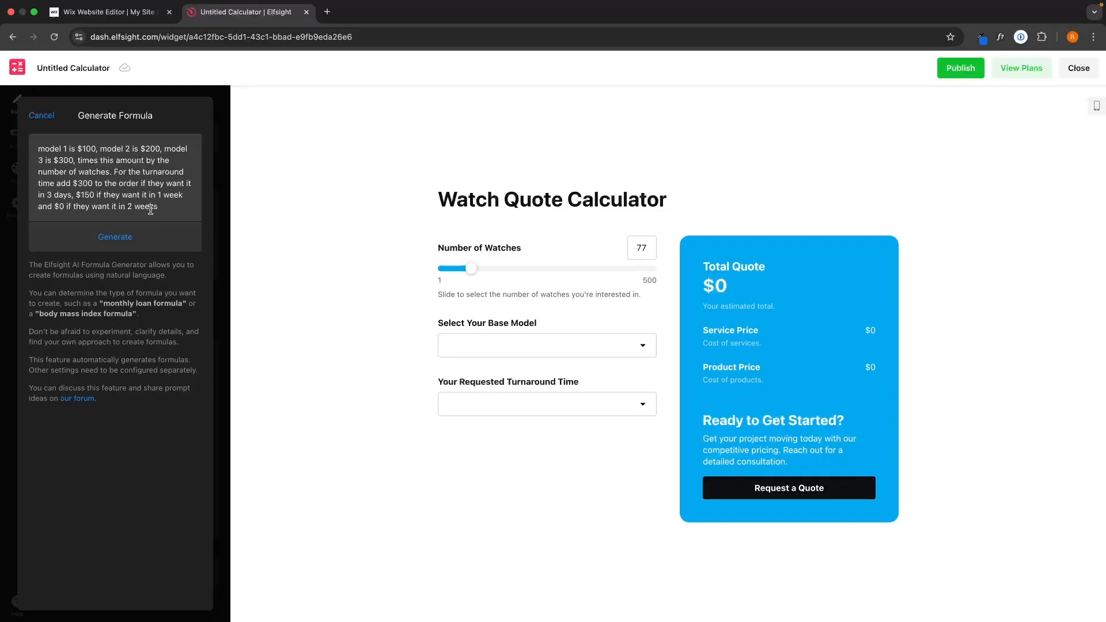
{"action": "left_click", "coordinate": [118, 237]}
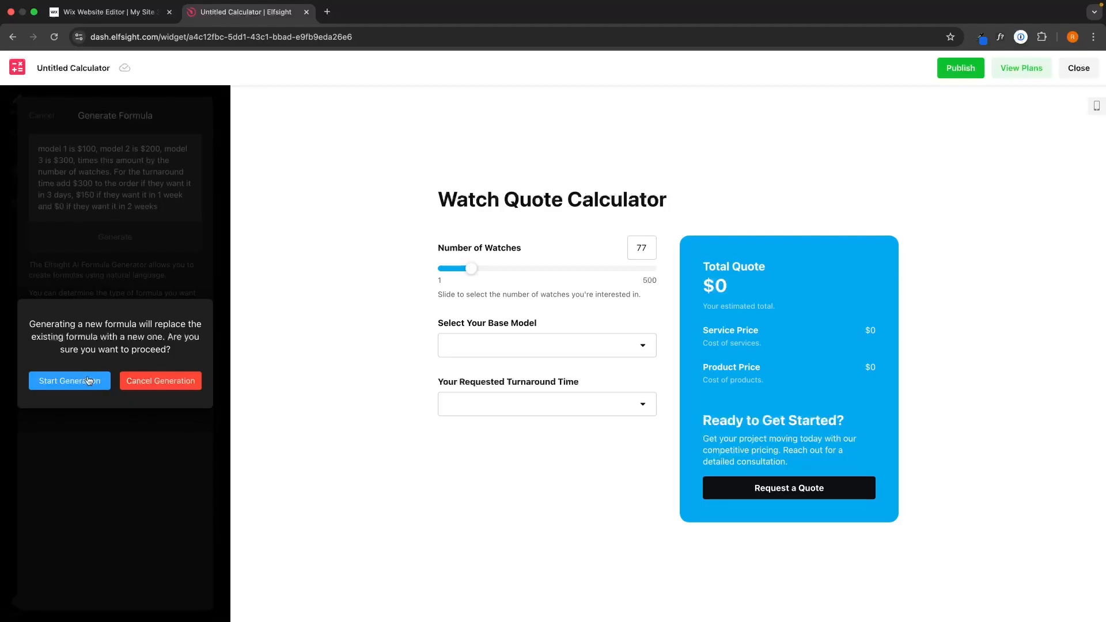
{"action": "left_click", "coordinate": [88, 381]}
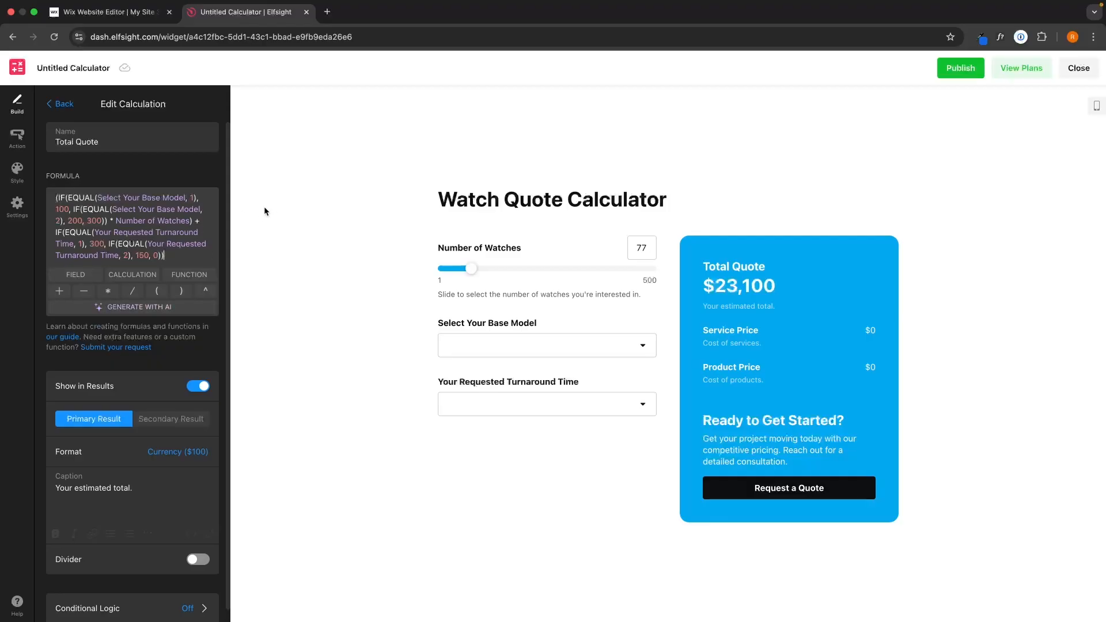
- Test the preview with base Model 1 and a 3 days turnaround, giving $8,000
{"action": "left_click", "coordinate": [496, 346]}
{"action": "left_click", "coordinate": [476, 372]}
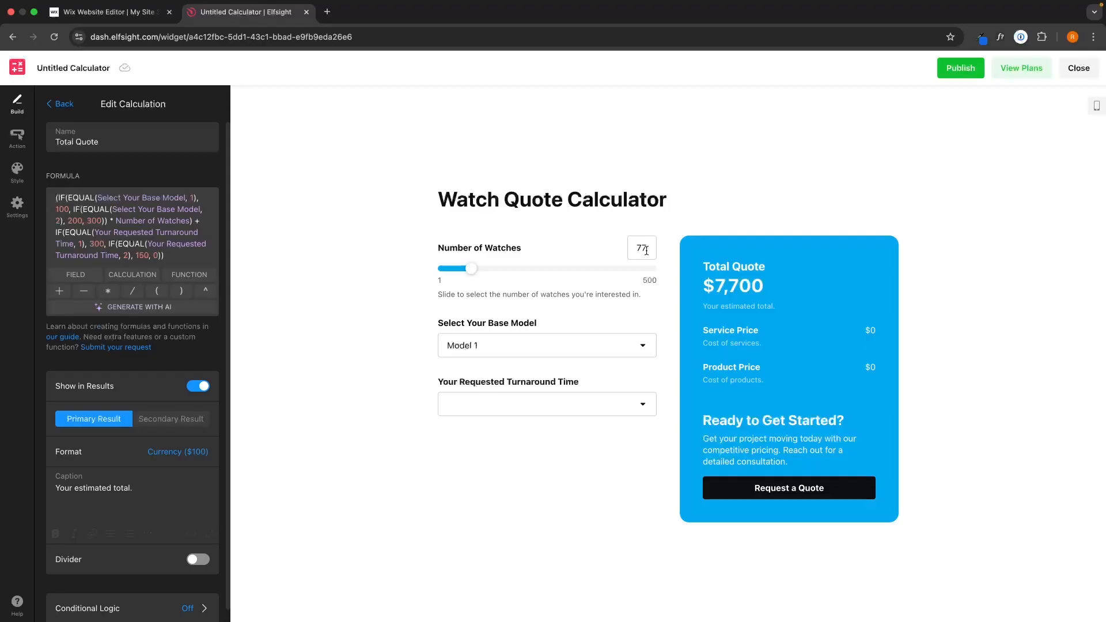
{"action": "left_click_drag", "start_coordinate": [701, 286], "coordinate": [773, 285]}
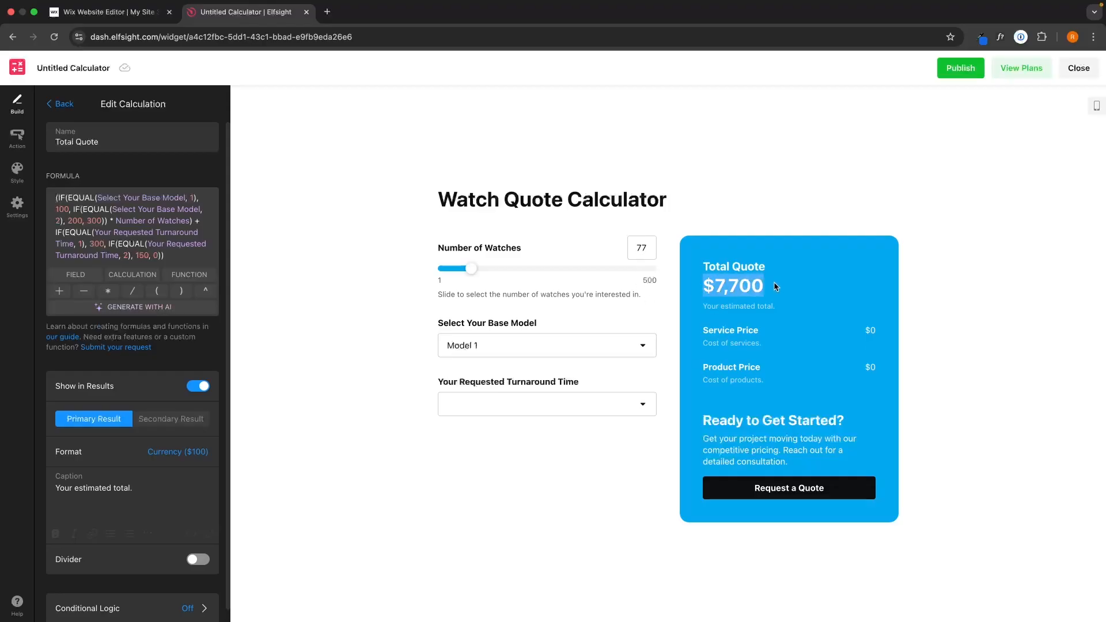
{"action": "left_click", "coordinate": [774, 283]}
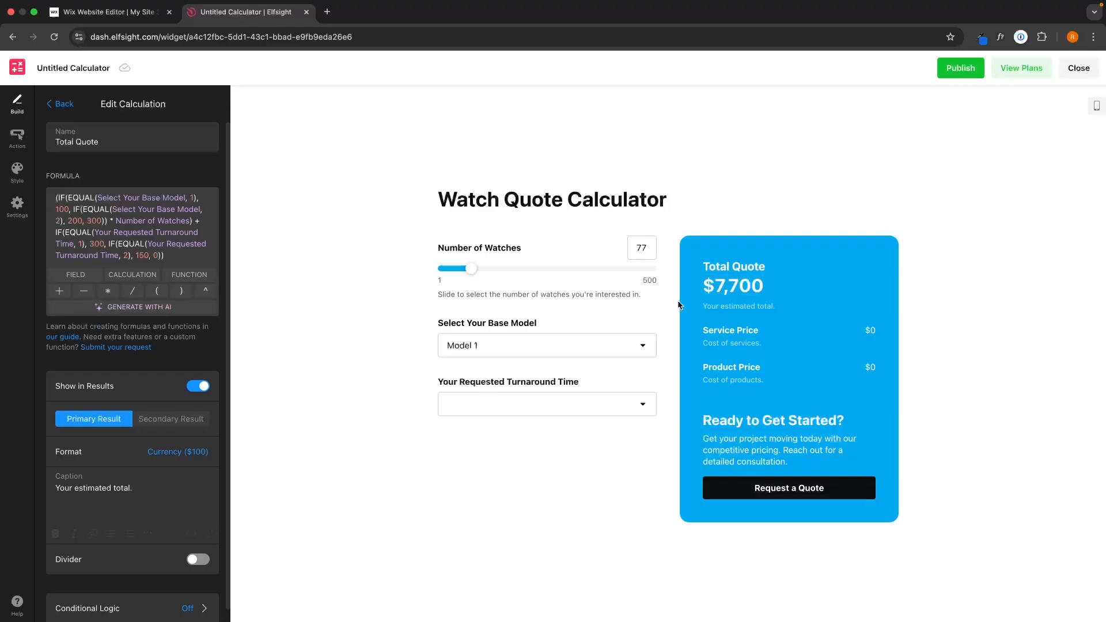
{"action": "left_click", "coordinate": [485, 400]}
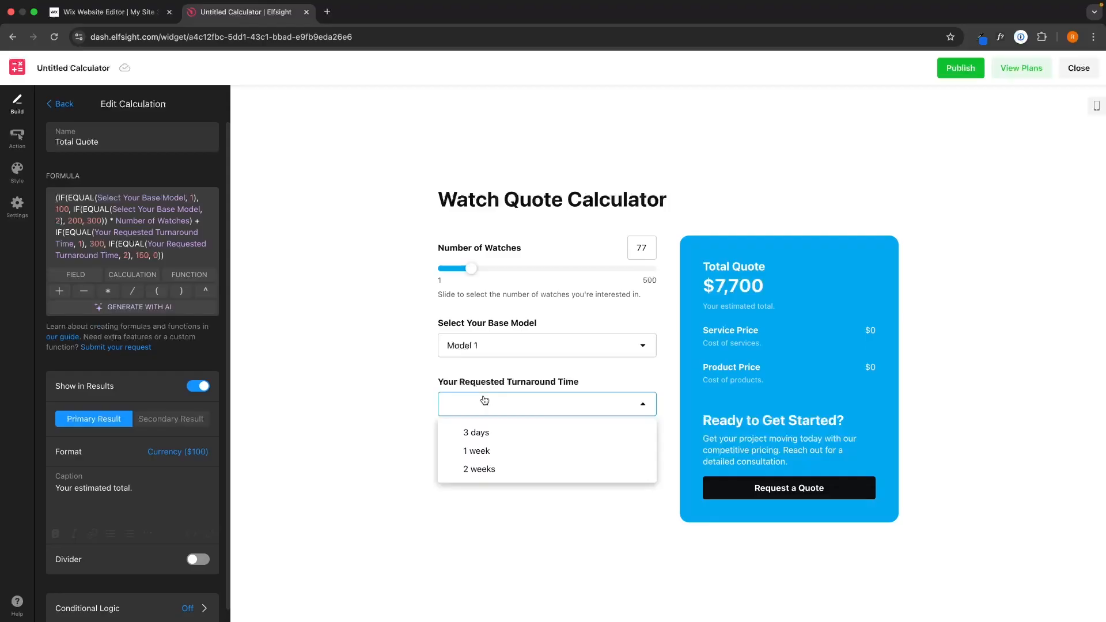
{"action": "left_click", "coordinate": [499, 434]}
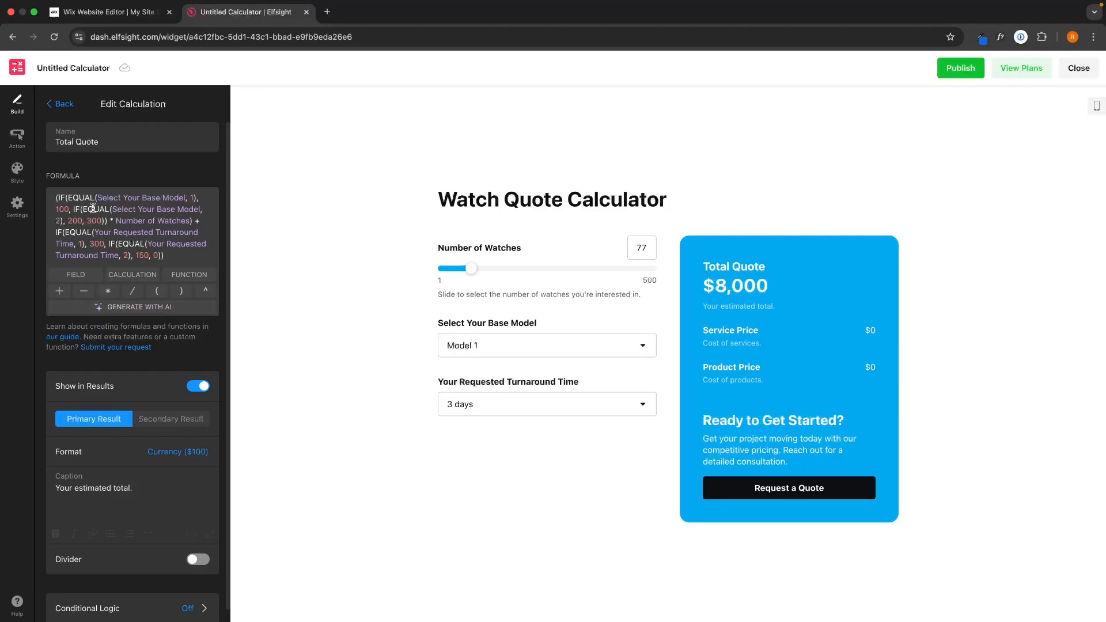
- Point out the Service Price and Product Price lines, then open the Action settings
{"action": "left_click", "coordinate": [61, 104]}
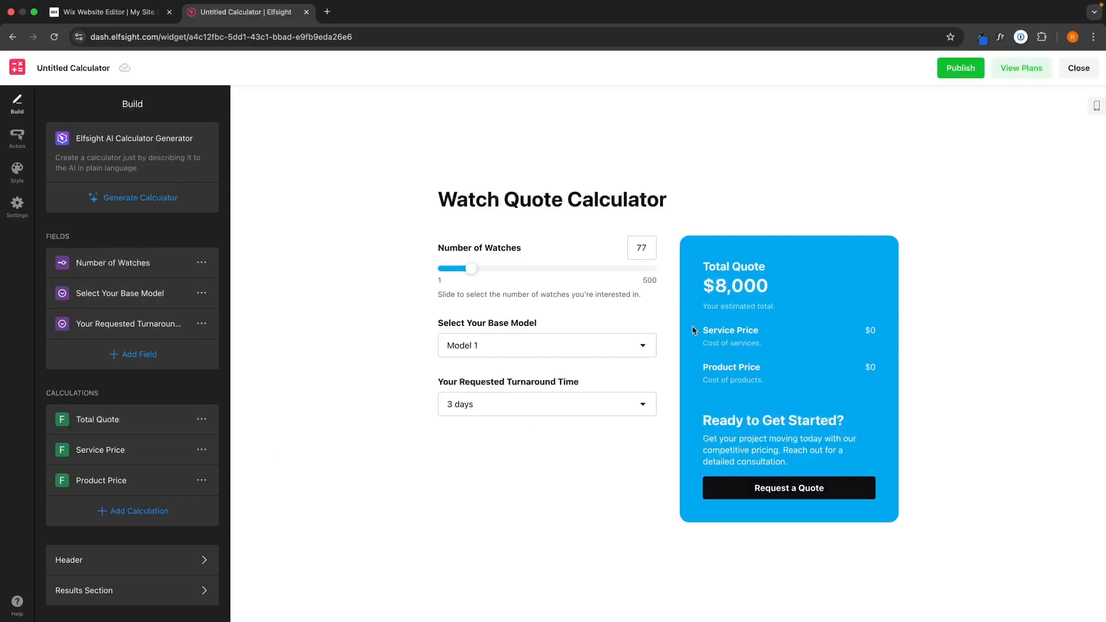
{"action": "left_click_drag", "start_coordinate": [690, 326], "coordinate": [863, 340]}
{"action": "left_click", "coordinate": [872, 341]}
{"action": "left_click_drag", "start_coordinate": [693, 328], "coordinate": [837, 346]}
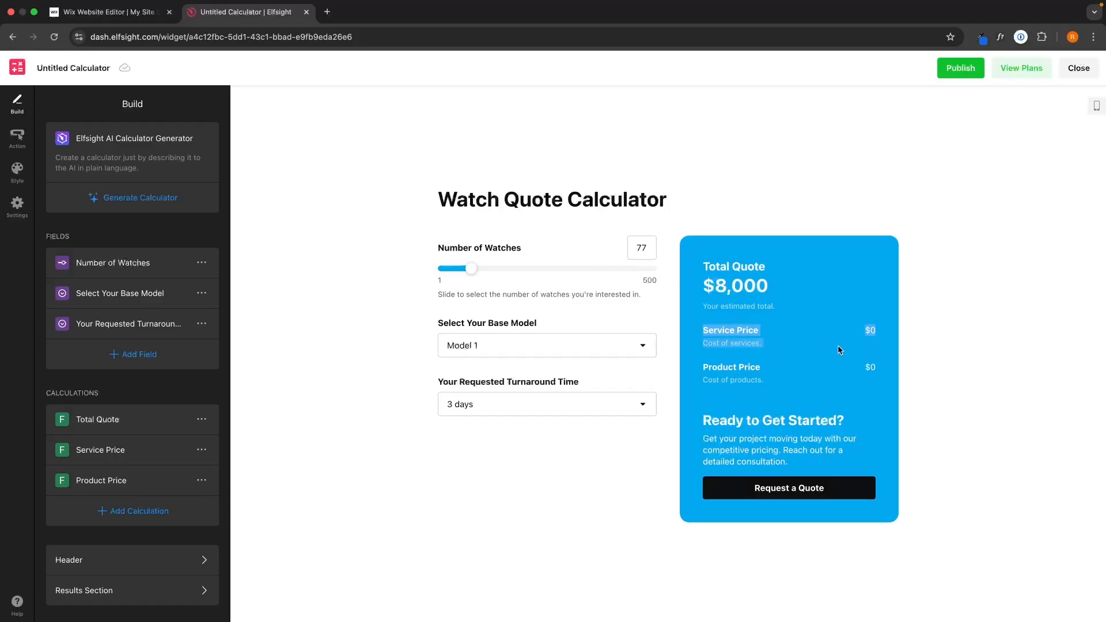
{"action": "left_click_drag", "start_coordinate": [692, 353], "coordinate": [838, 397]}
{"action": "left_click", "coordinate": [845, 395]}
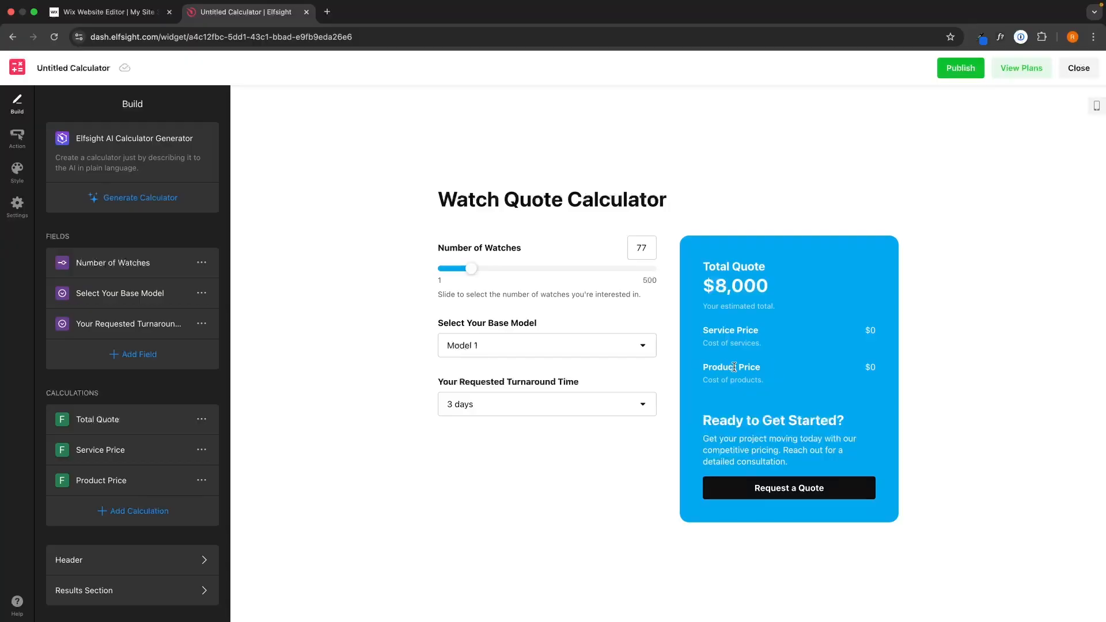
{"action": "left_click", "coordinate": [18, 138]}
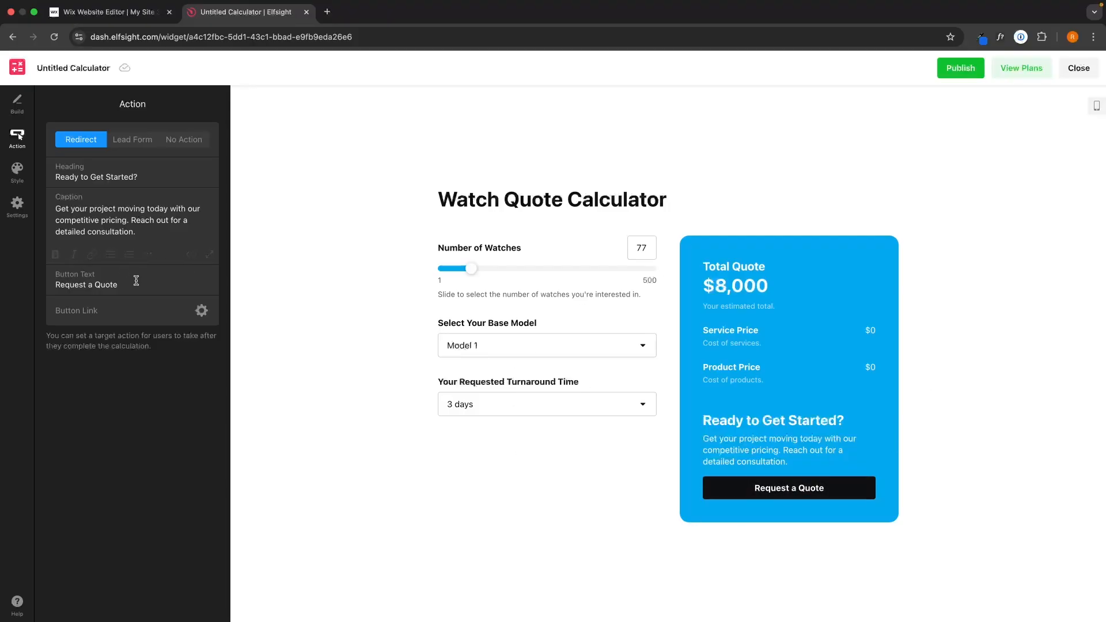
- Switch the Request a Quote call-to-action from Redirect to Lead Form
{"action": "left_click_drag", "start_coordinate": [136, 281], "coordinate": [46, 286]}
{"action": "left_click", "coordinate": [78, 283]}
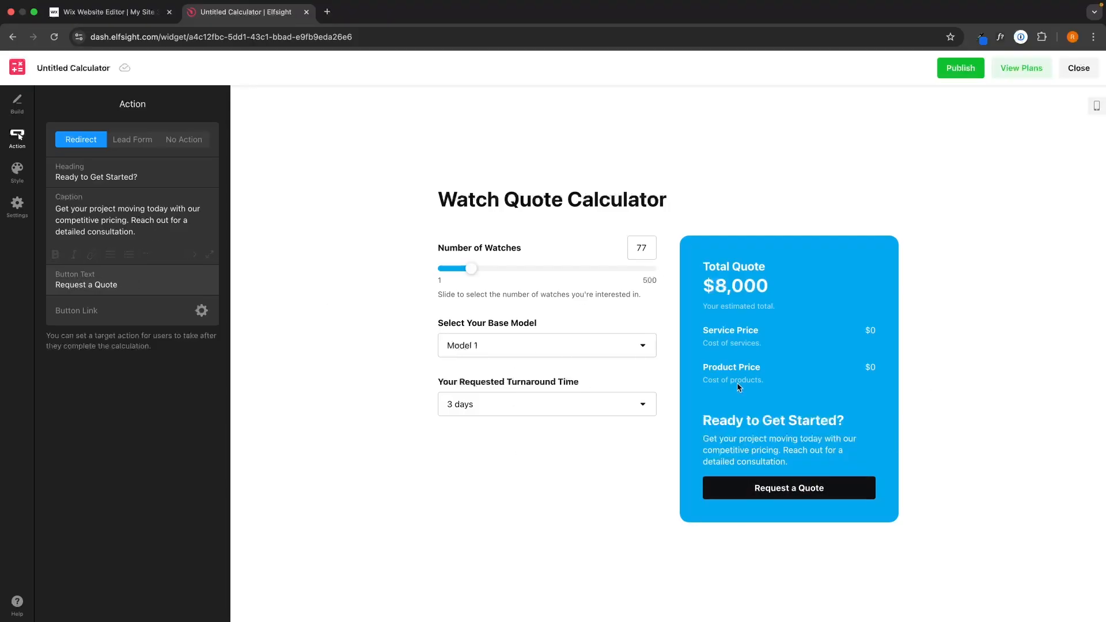
{"action": "left_click_drag", "start_coordinate": [805, 463], "coordinate": [720, 450]}
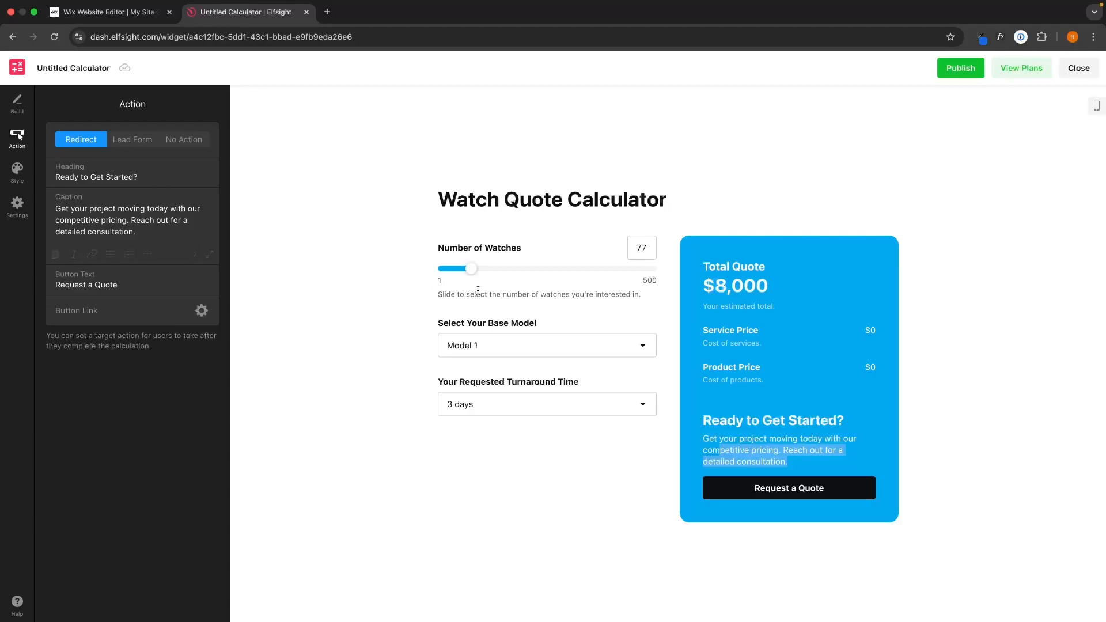
{"action": "left_click", "coordinate": [611, 477]}
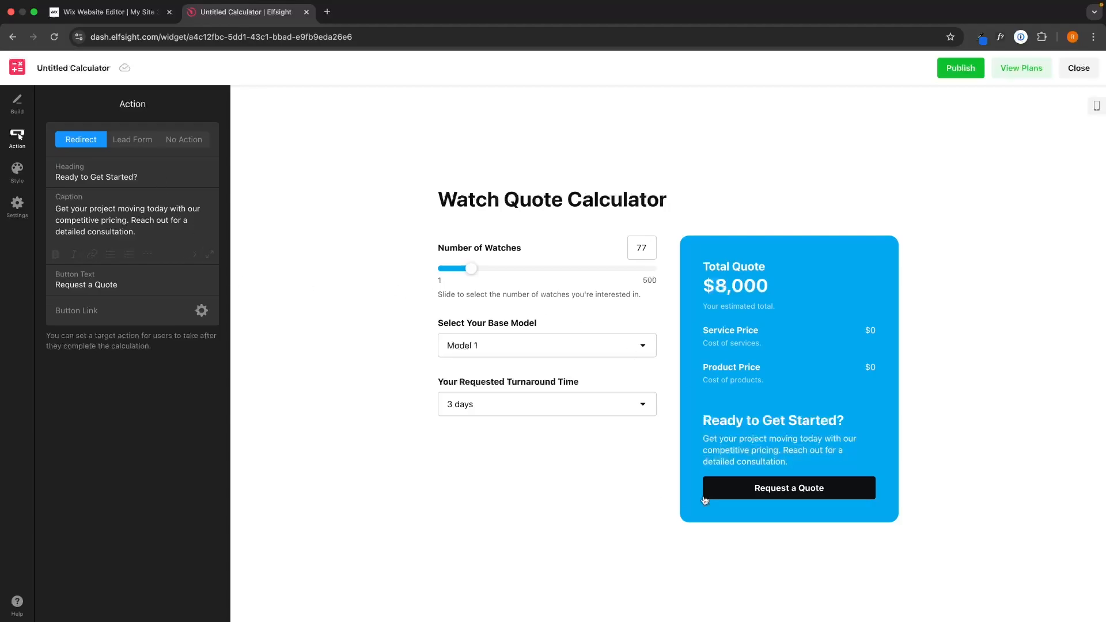
{"action": "left_click", "coordinate": [89, 312]}
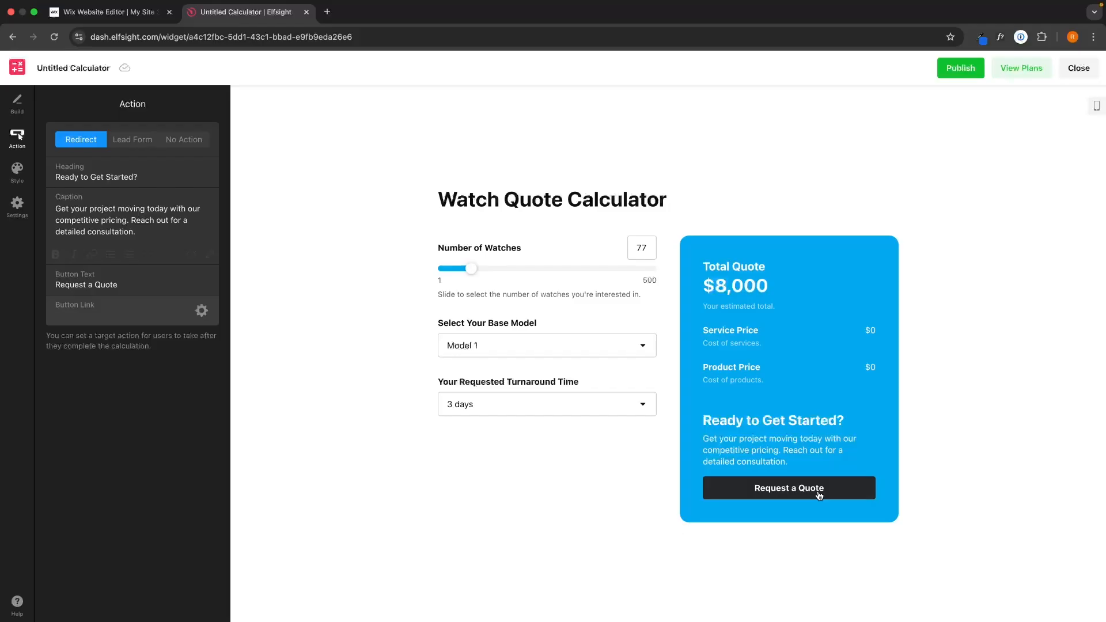
{"action": "left_click", "coordinate": [140, 140]}
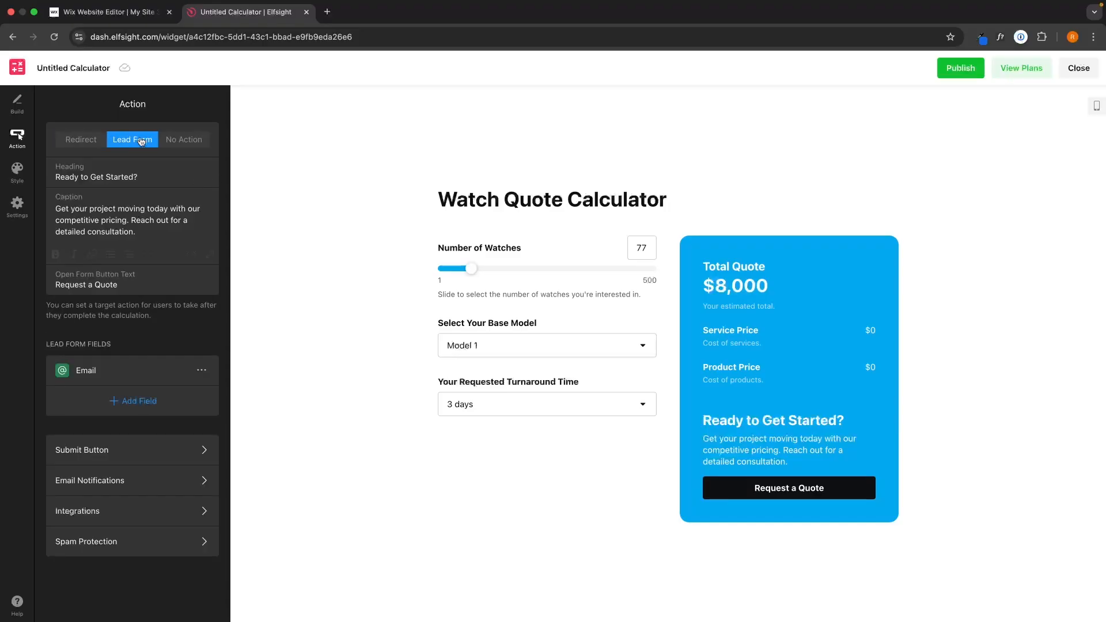
- Preview the lead form and add a short text field labelled 'Name'
{"action": "left_click", "coordinate": [790, 498]}
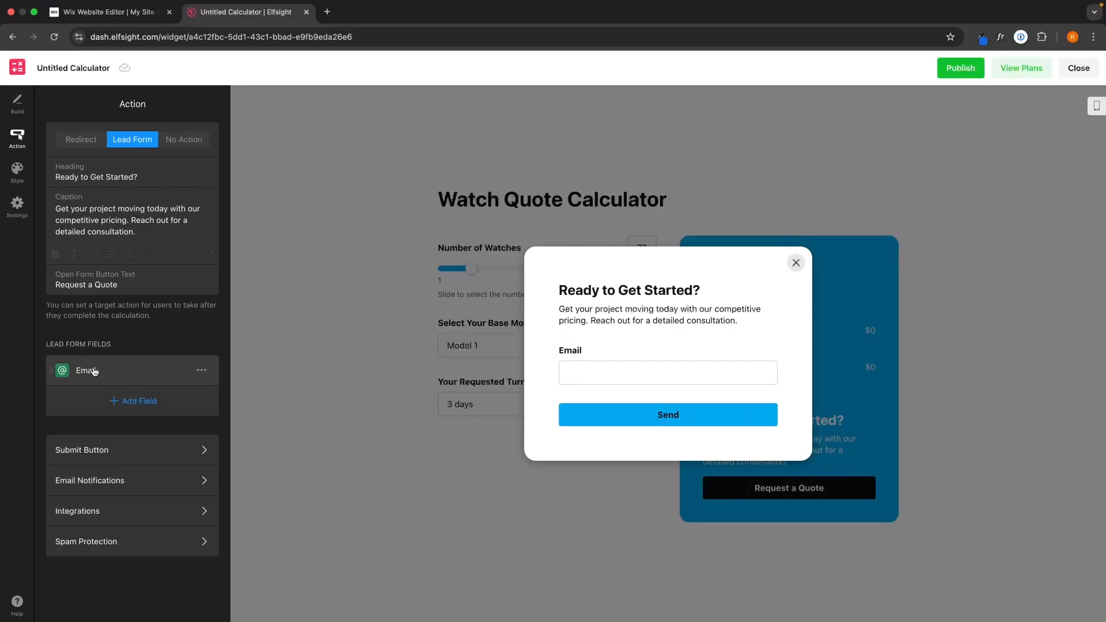
{"action": "left_click", "coordinate": [124, 402]}
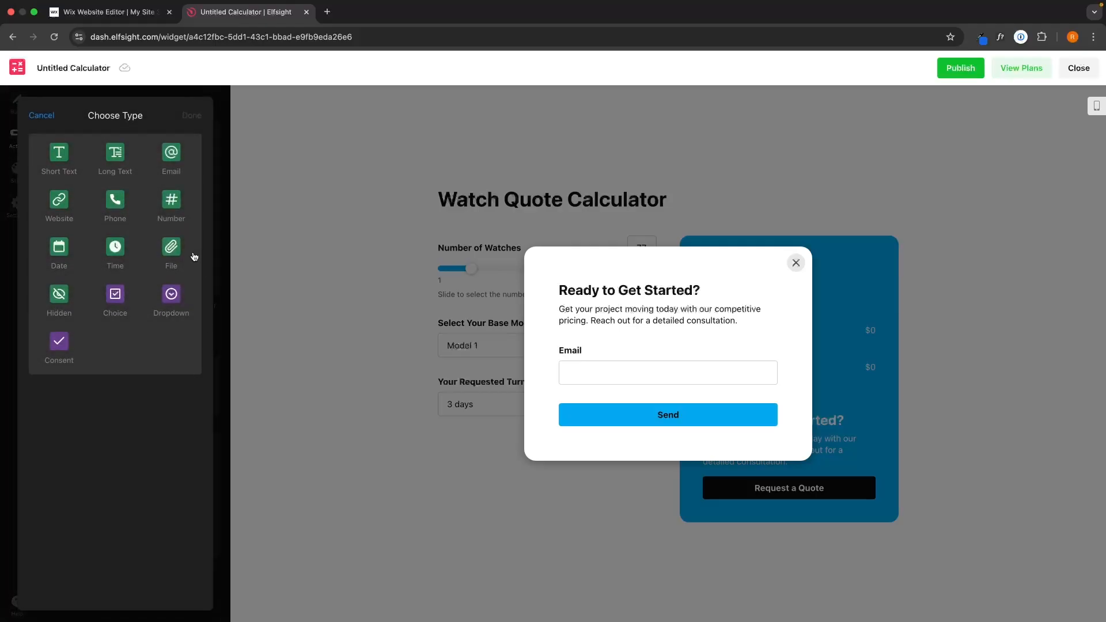
{"action": "left_click", "coordinate": [71, 167]}
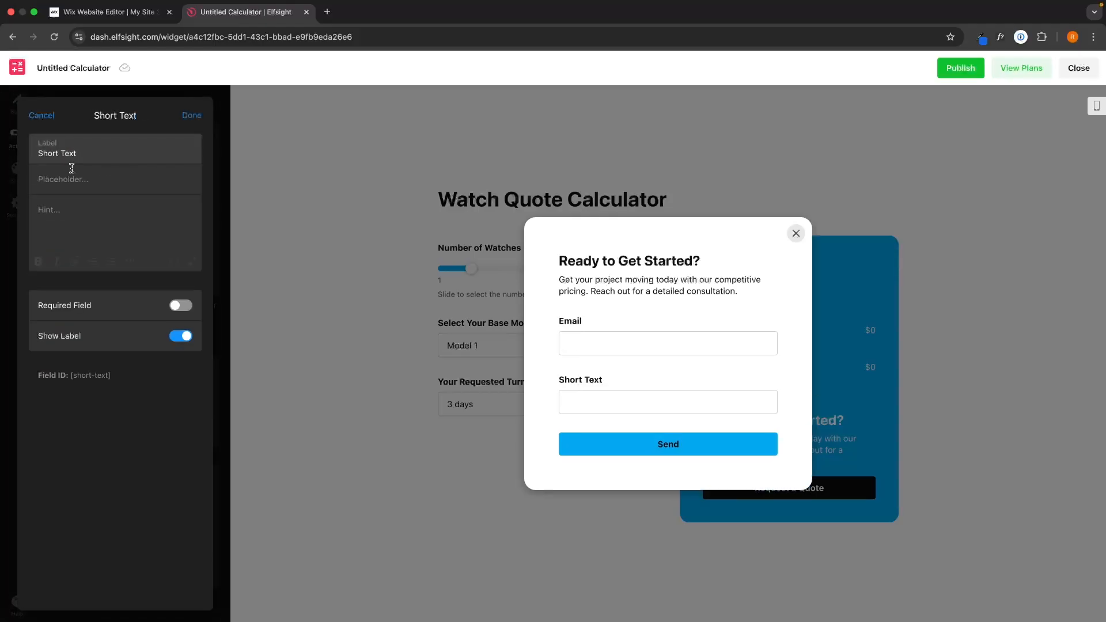
{"action": "left_click_drag", "start_coordinate": [87, 158], "coordinate": [26, 159]}
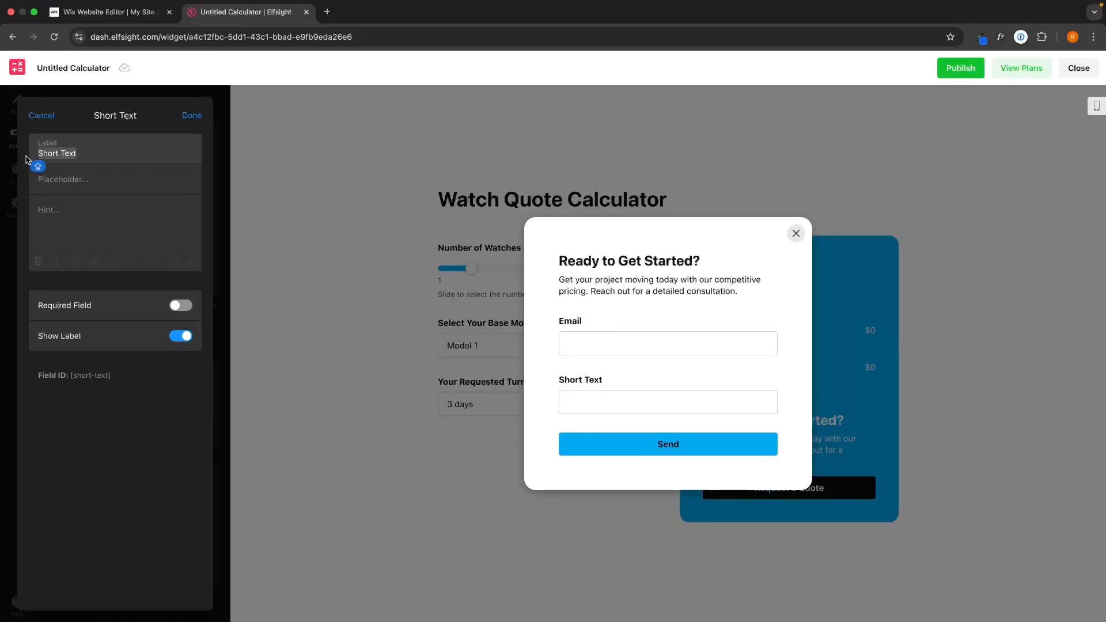
{"action": "type", "text": "Name"}
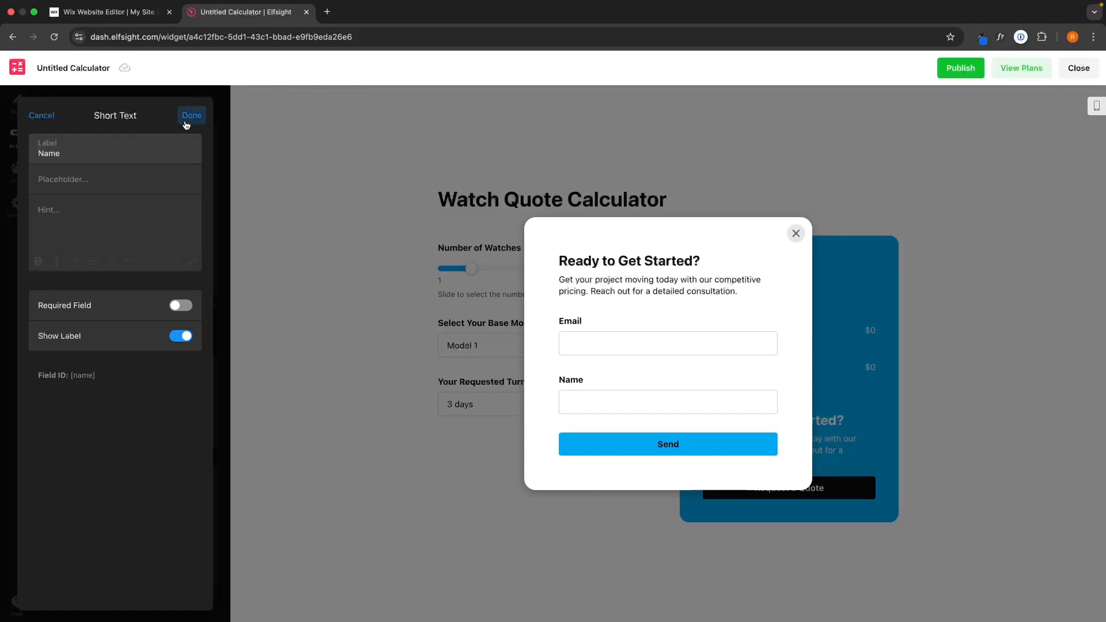
{"action": "left_click", "coordinate": [191, 115]}
- Add a 'Phone number' phone field and move Name above Email
{"action": "left_click", "coordinate": [132, 431]}
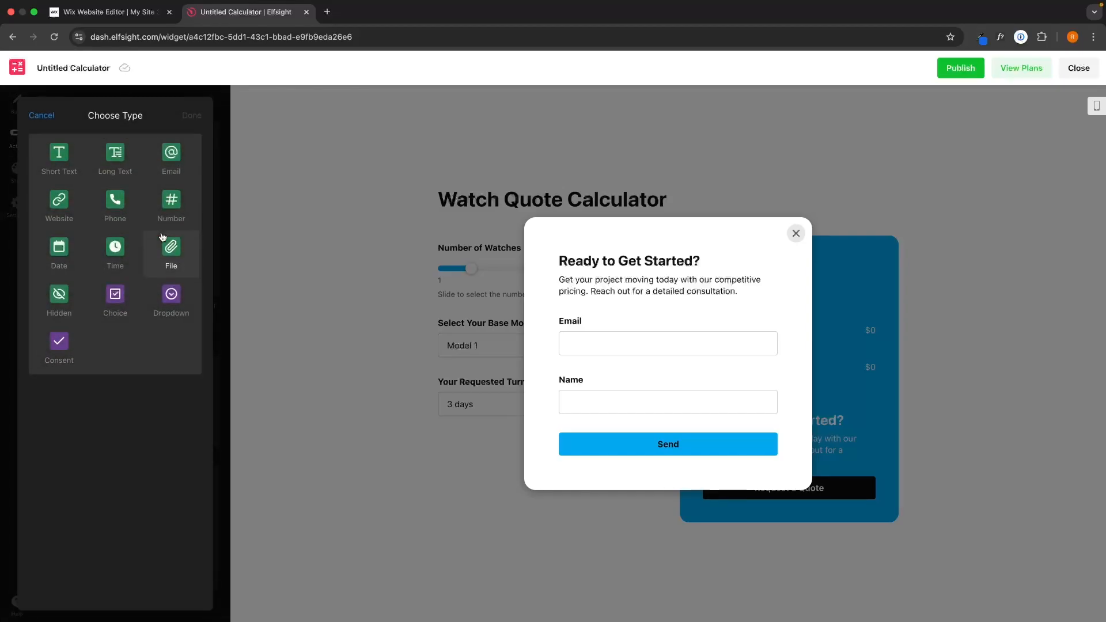
{"action": "left_click", "coordinate": [120, 203]}
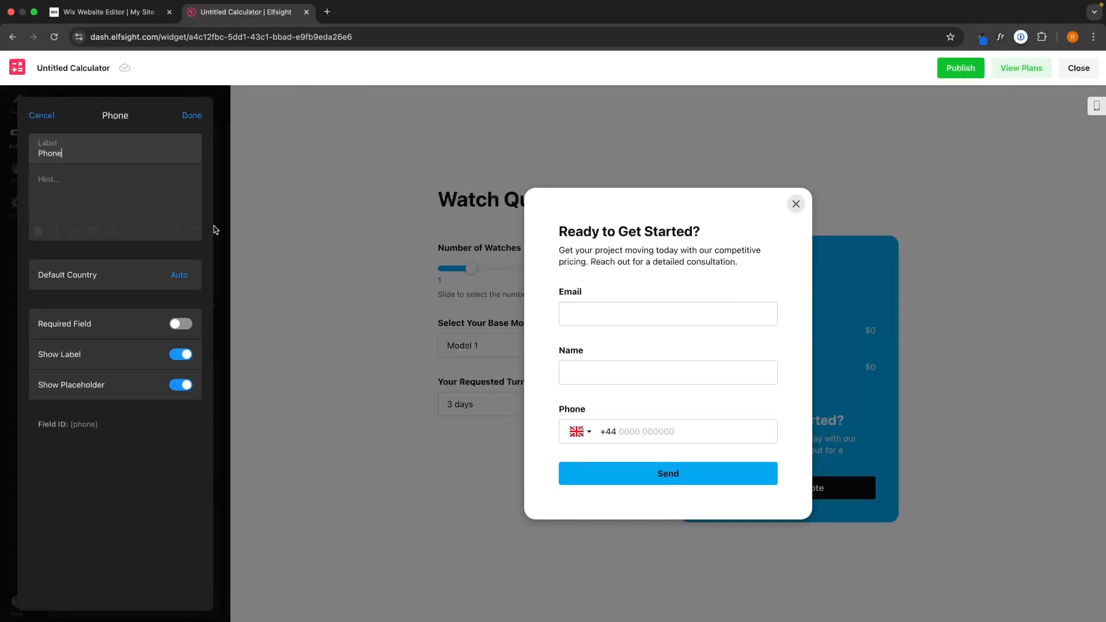
{"action": "left_click", "coordinate": [108, 157]}
{"action": "type", "text": "number"}
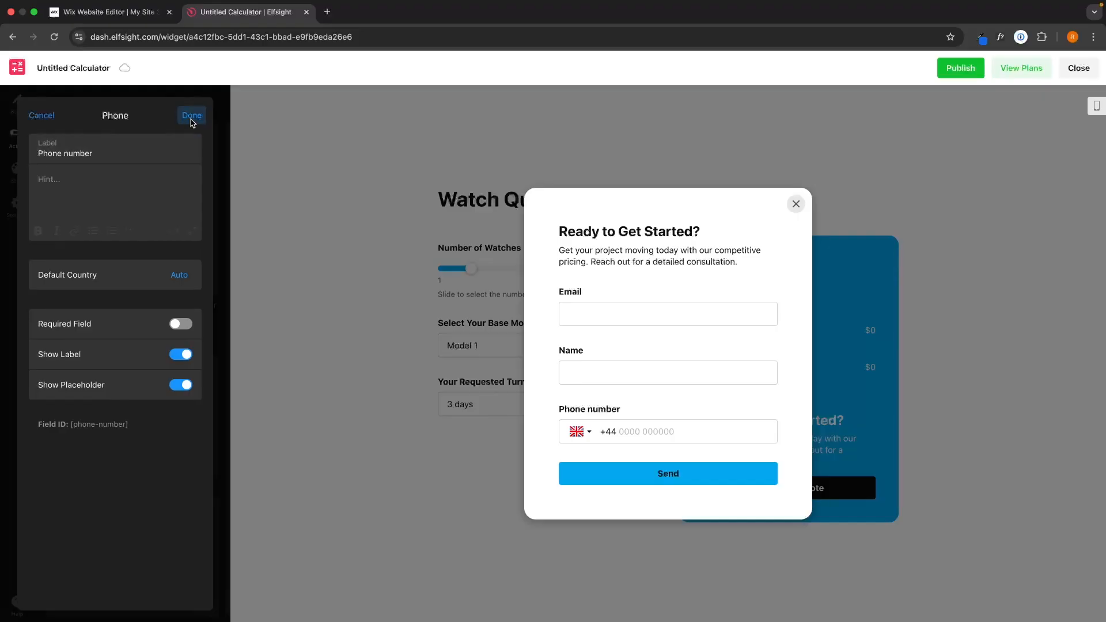
{"action": "left_click", "coordinate": [192, 115]}
{"action": "left_click_drag", "start_coordinate": [52, 401], "coordinate": [50, 372]}
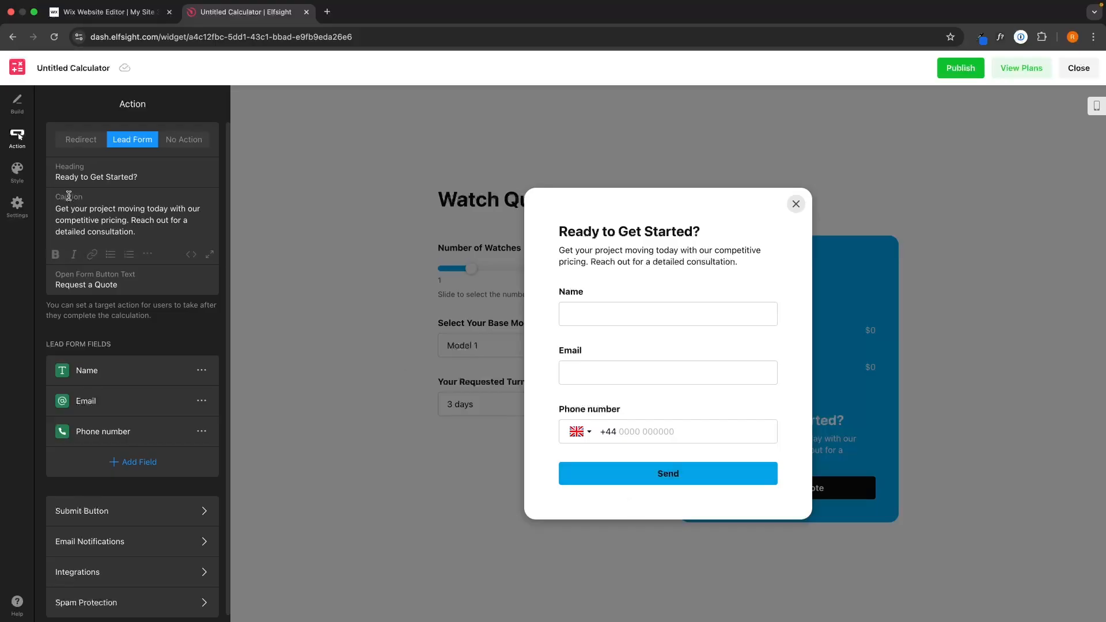
- In Style, choose the filled field design with bold values
{"action": "left_click", "coordinate": [17, 171]}
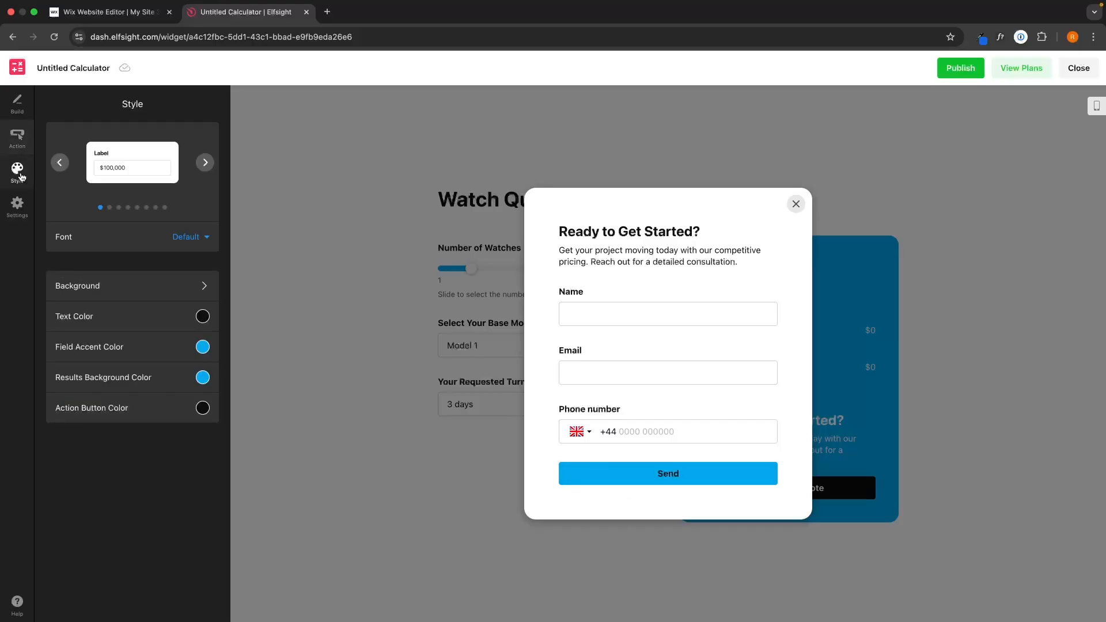
{"action": "left_click", "coordinate": [205, 164]}
{"action": "left_click", "coordinate": [205, 163]}
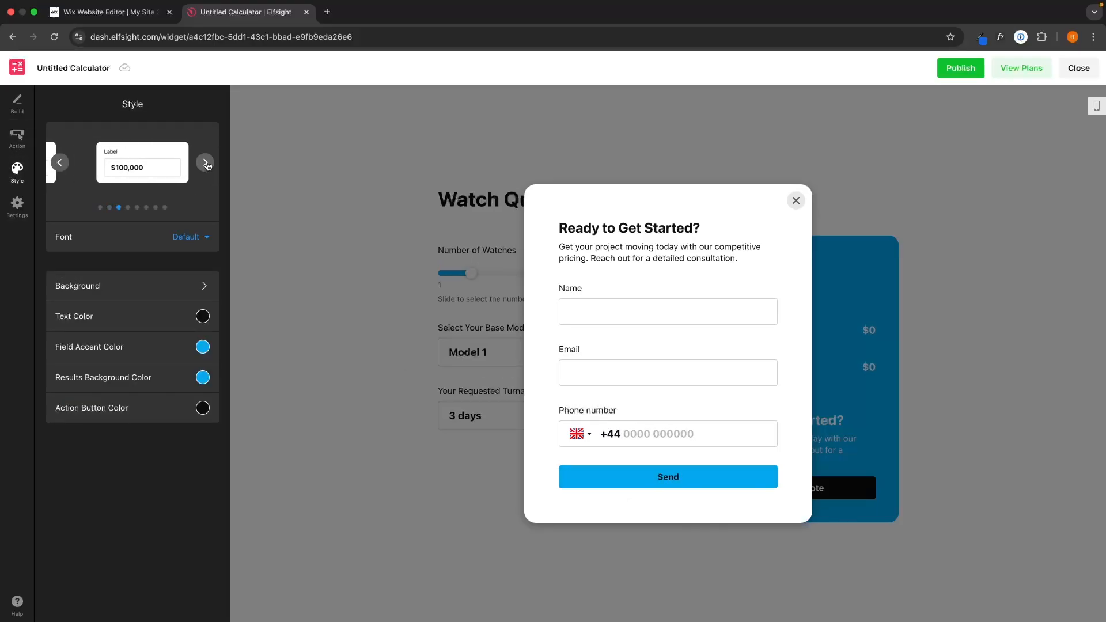
{"action": "left_click", "coordinate": [206, 164]}
{"action": "left_click", "coordinate": [206, 164]}
{"action": "left_click", "coordinate": [206, 163]}
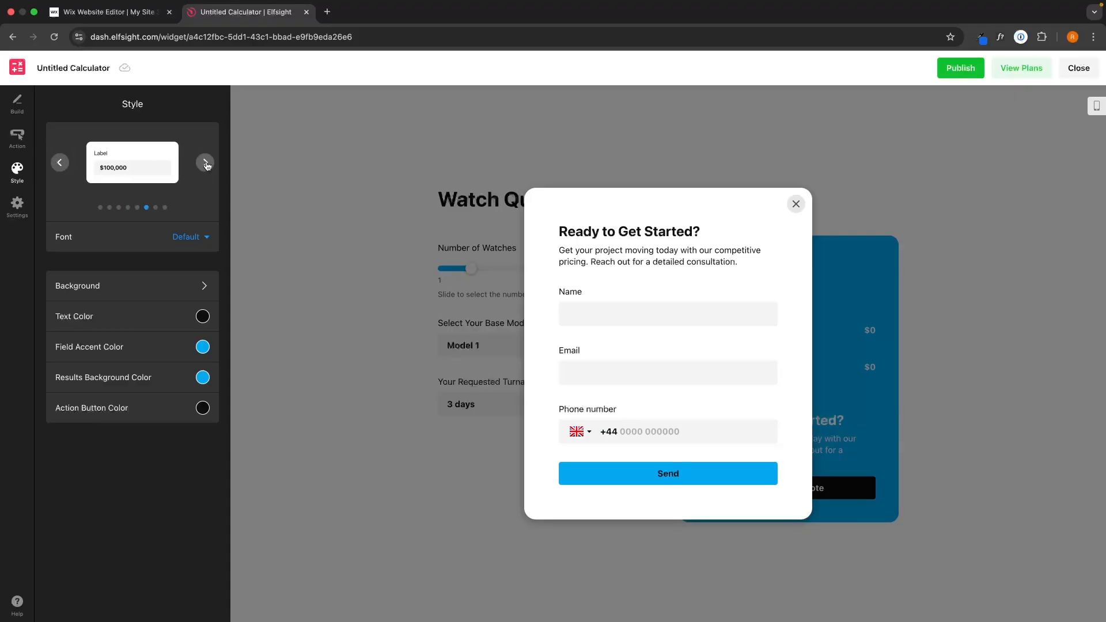
- Set the widget background to white and close the lead form preview
{"action": "left_click", "coordinate": [115, 285]}
{"action": "left_click", "coordinate": [203, 138]}
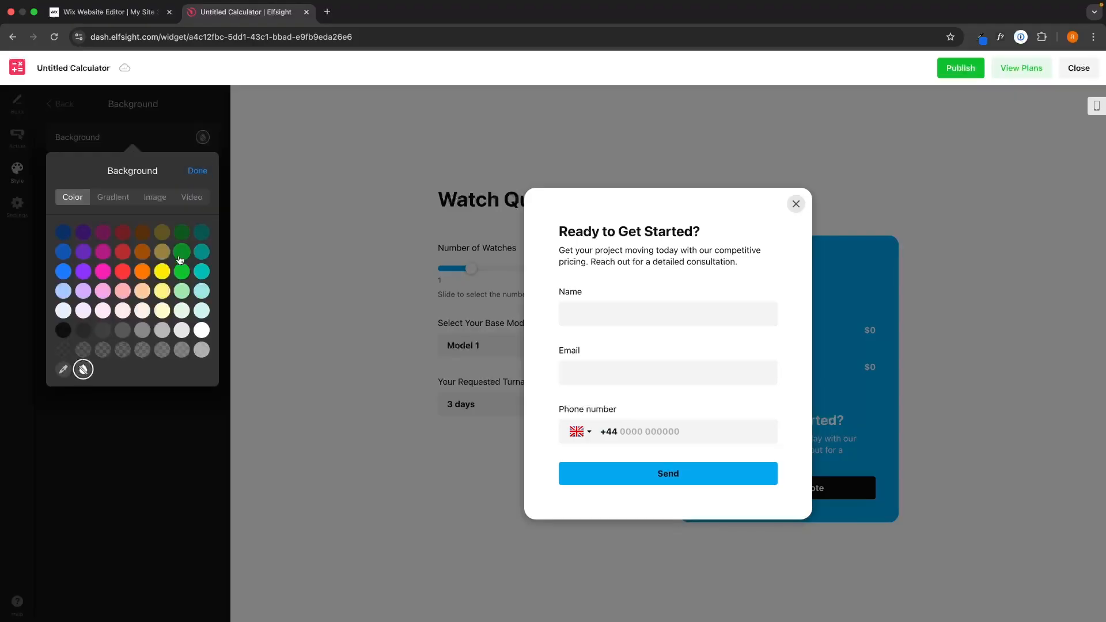
{"action": "left_click", "coordinate": [161, 271]}
{"action": "left_click", "coordinate": [201, 331]}
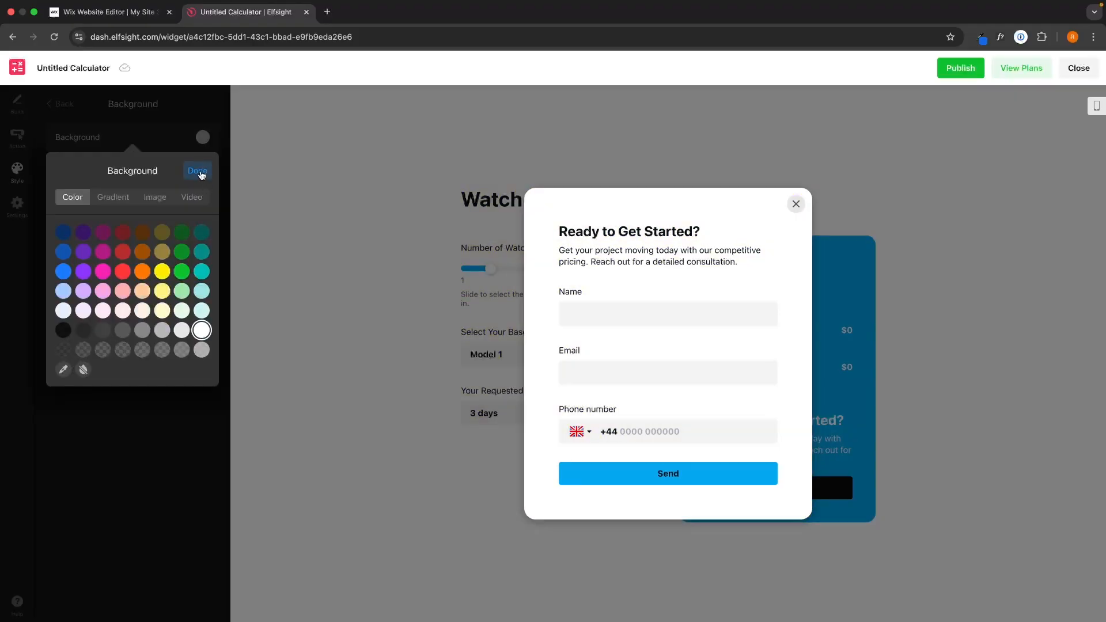
{"action": "left_click", "coordinate": [197, 171]}
{"action": "left_click", "coordinate": [59, 104]}
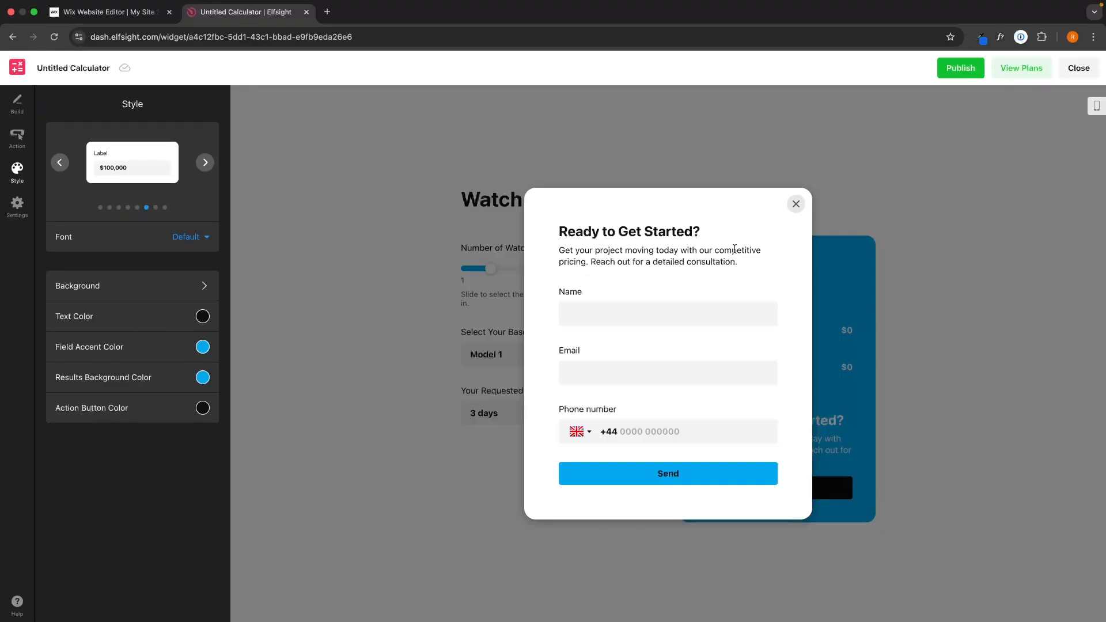
{"action": "left_click", "coordinate": [796, 204]}
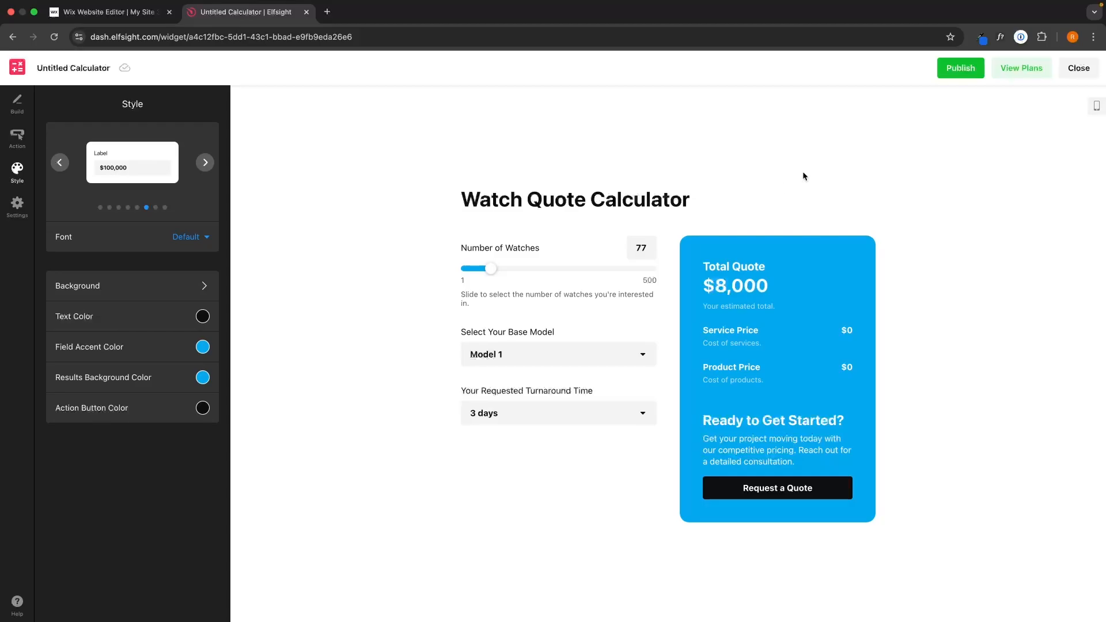
- Publish the calculator and look over the subscription plans page
{"action": "left_click", "coordinate": [940, 68]}
{"action": "left_click", "coordinate": [1022, 70]}
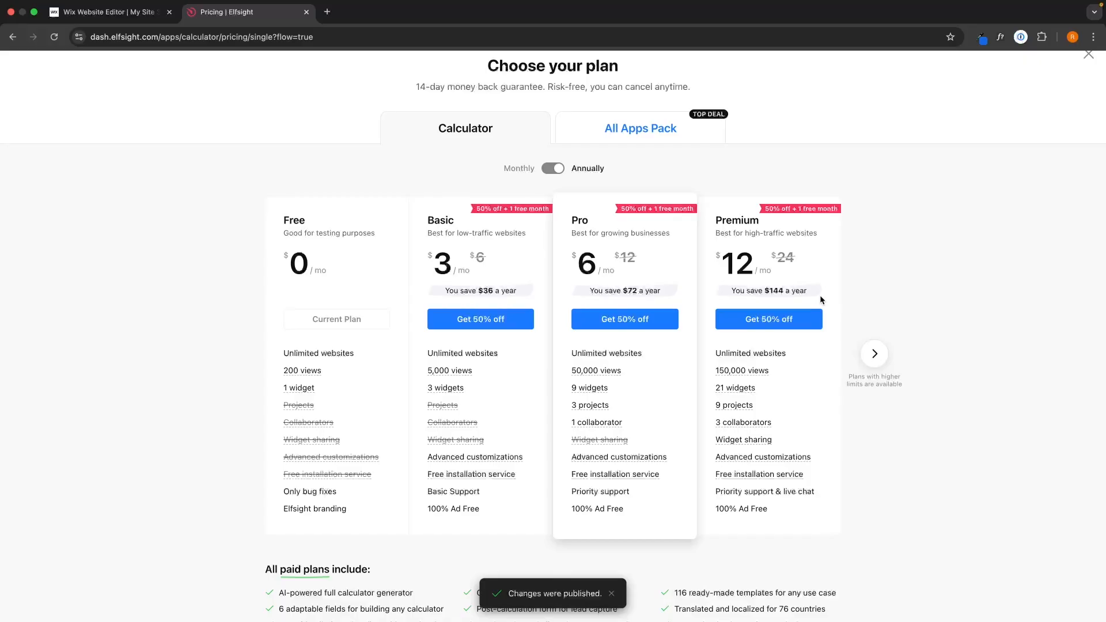
{"action": "left_click_drag", "start_coordinate": [248, 194], "coordinate": [361, 296]}
{"action": "left_click", "coordinate": [361, 295]}
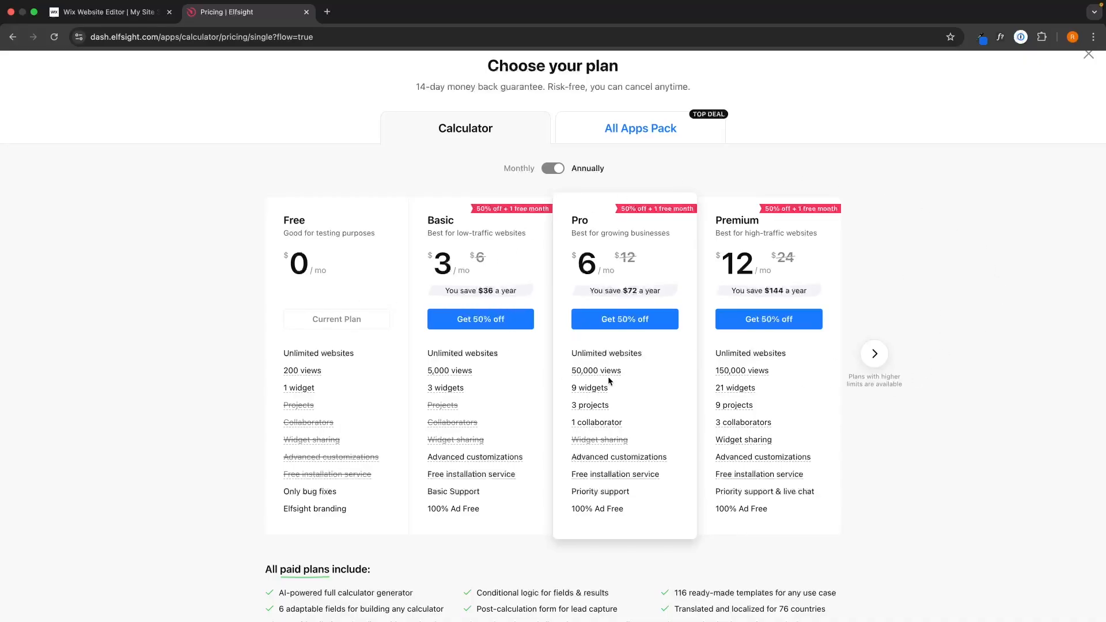
{"action": "scroll", "coordinate": [406, 373], "scroll_direction": "down", "scroll_amount": 1}
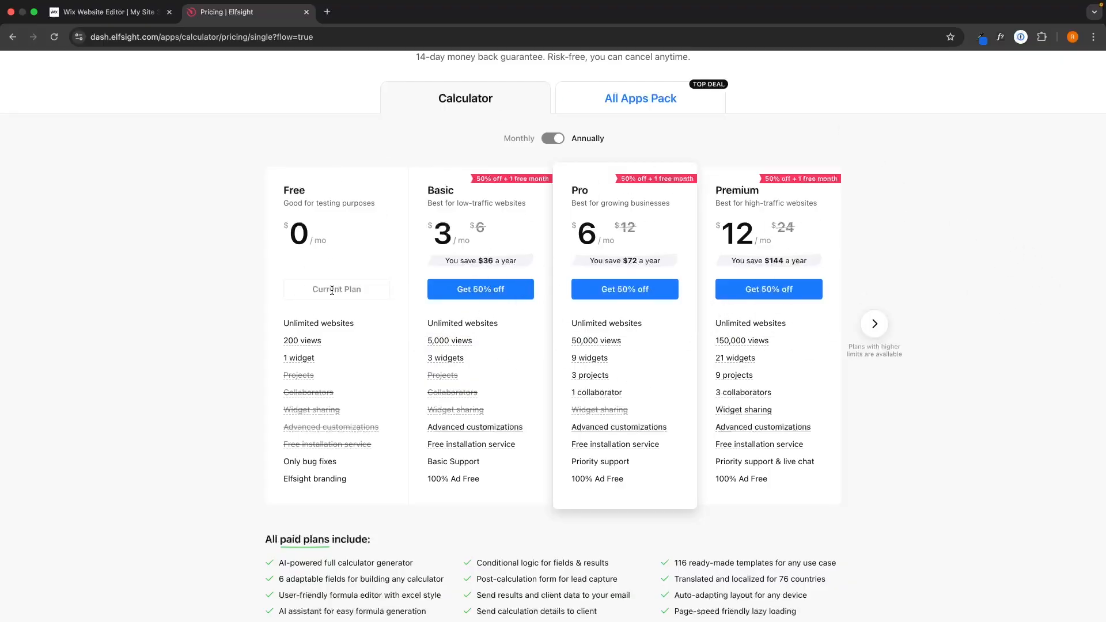
{"action": "scroll", "coordinate": [1059, 147], "scroll_direction": "up", "scroll_amount": 2}
- Close the plans page, copy the embed code, and return to the Wix editor
{"action": "left_click", "coordinate": [1073, 148]}
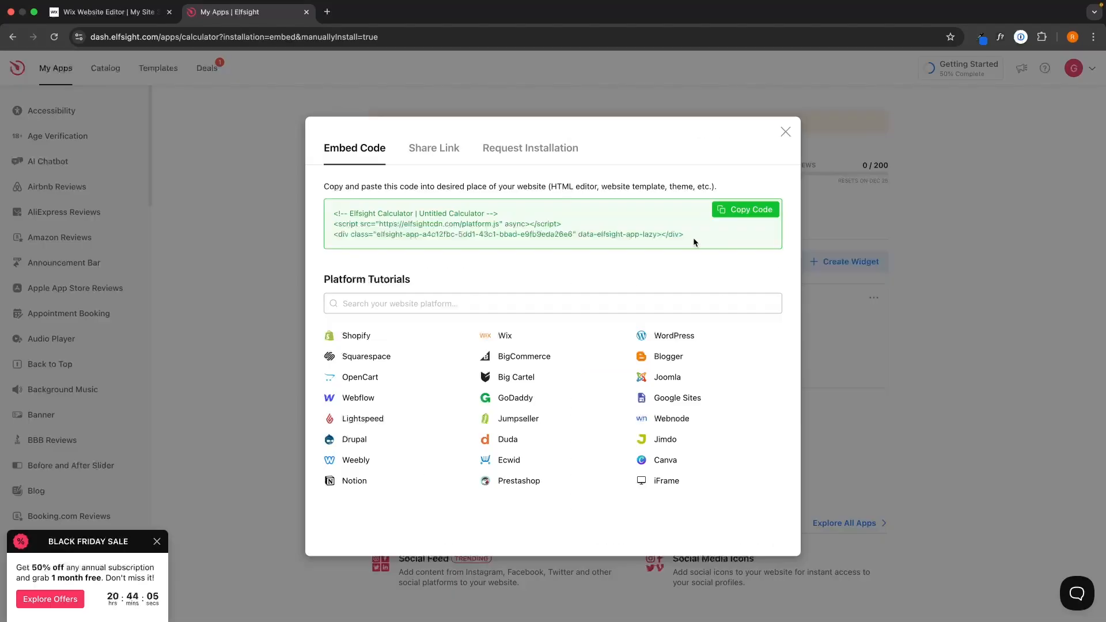
{"action": "left_click_drag", "start_coordinate": [693, 238], "coordinate": [596, 242]}
{"action": "left_click", "coordinate": [364, 204]}
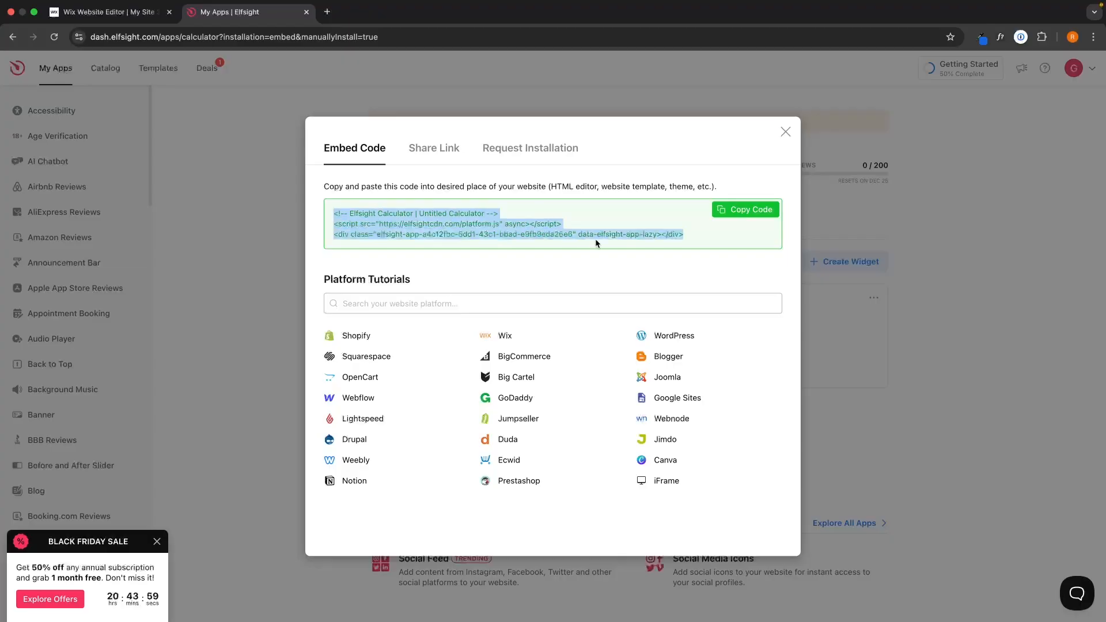
{"action": "left_click", "coordinate": [762, 237]}
{"action": "left_click", "coordinate": [748, 210]}
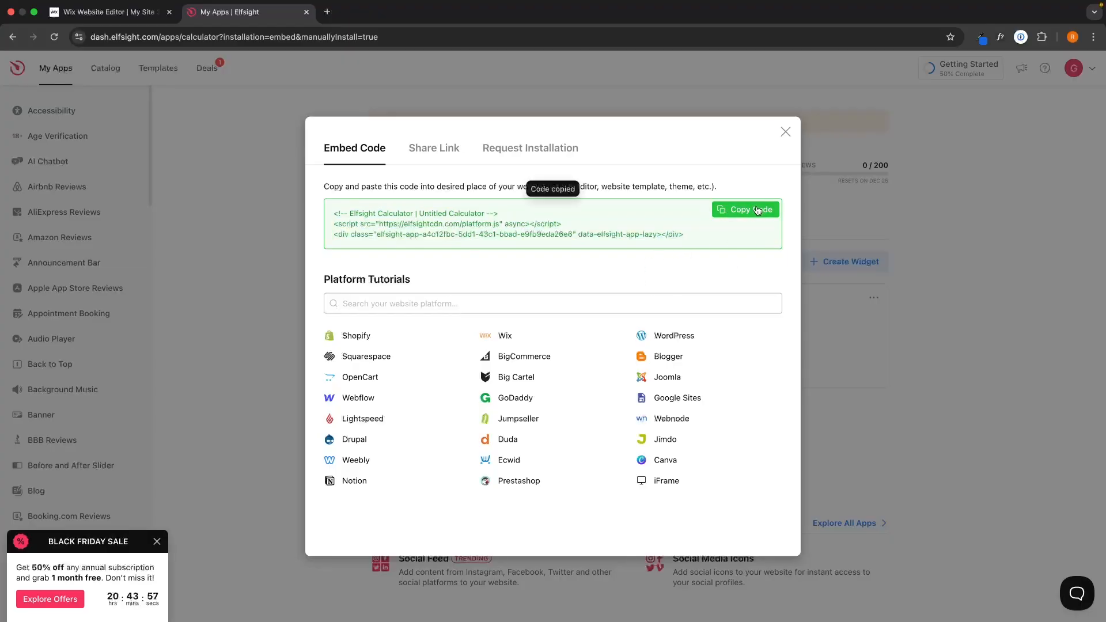
{"action": "left_click", "coordinate": [112, 12]}
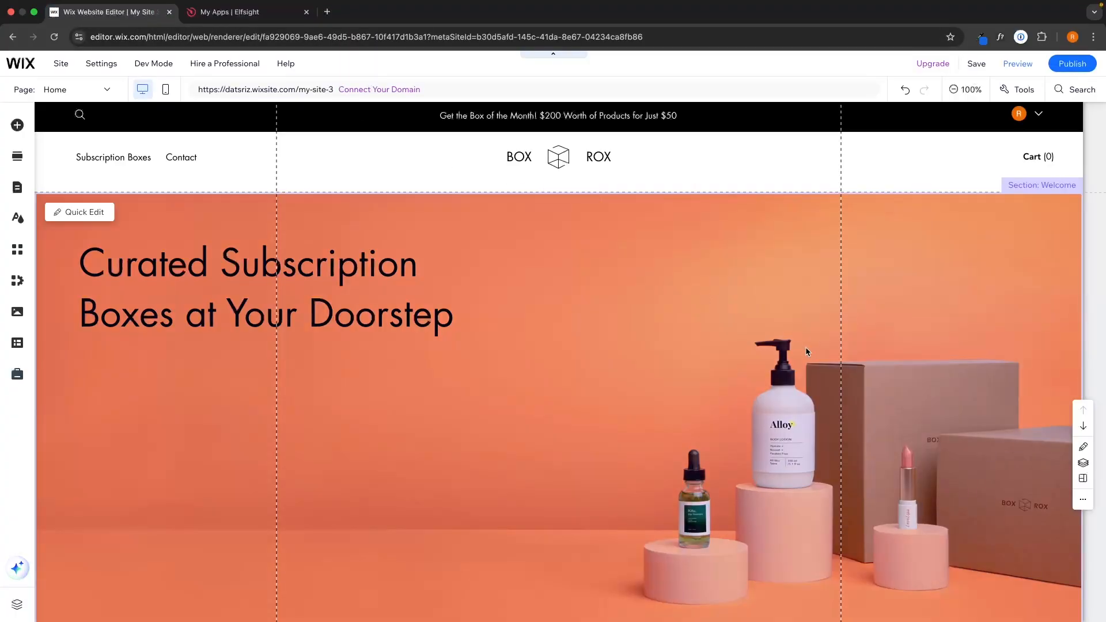
- Add an empty section below the hero and show the Embed Code elements
{"action": "scroll", "coordinate": [710, 380], "scroll_direction": "down", "scroll_amount": 6}
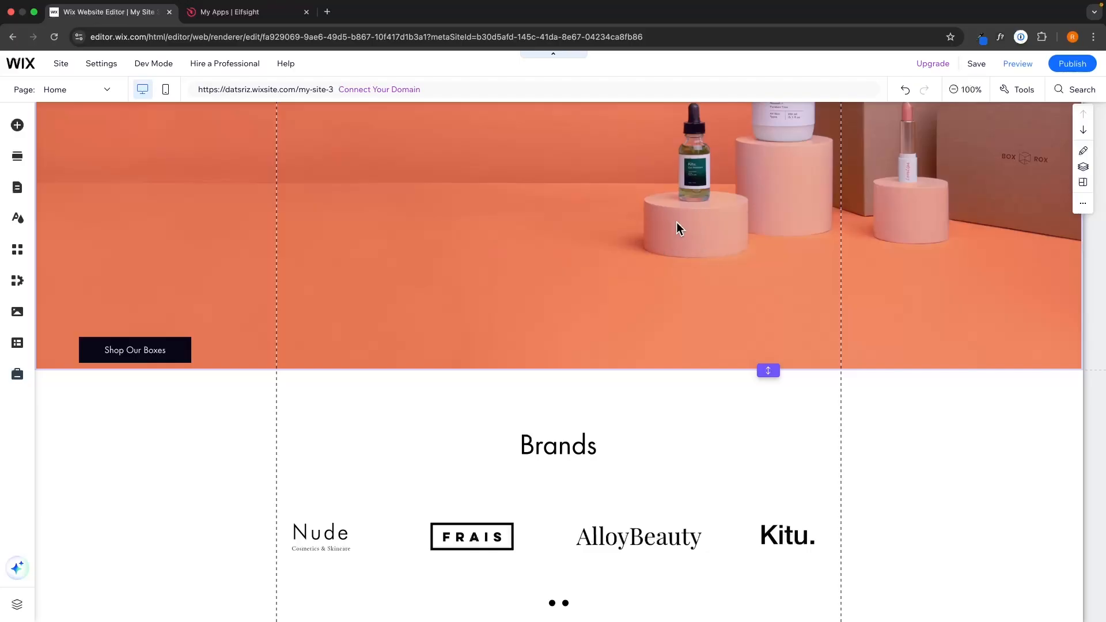
{"action": "mouse_move", "coordinate": [546, 373]}
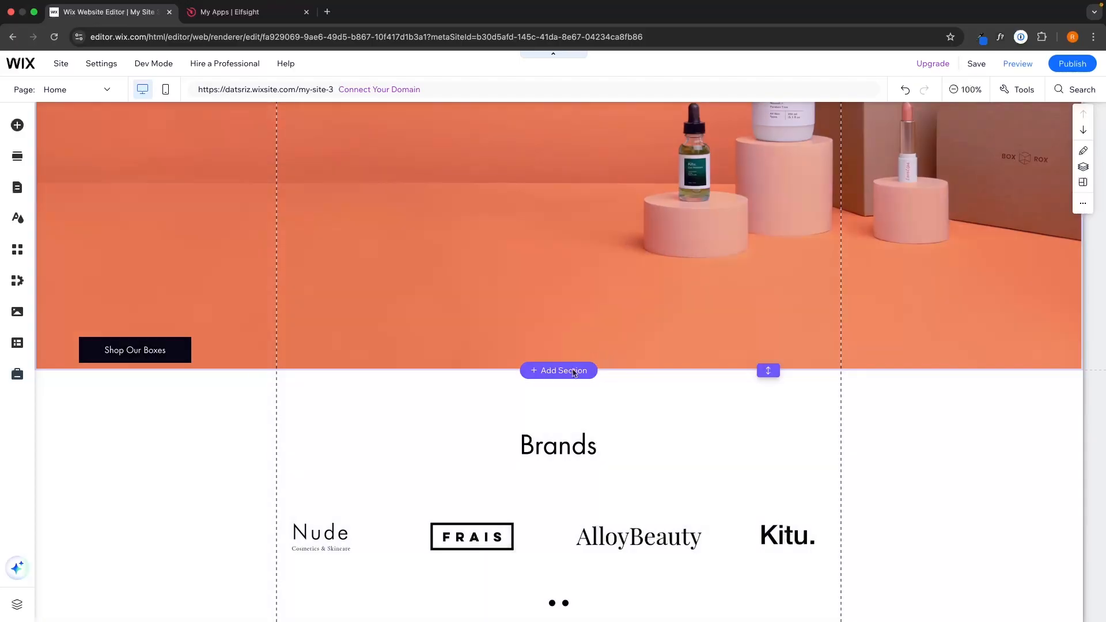
{"action": "left_click", "coordinate": [567, 372]}
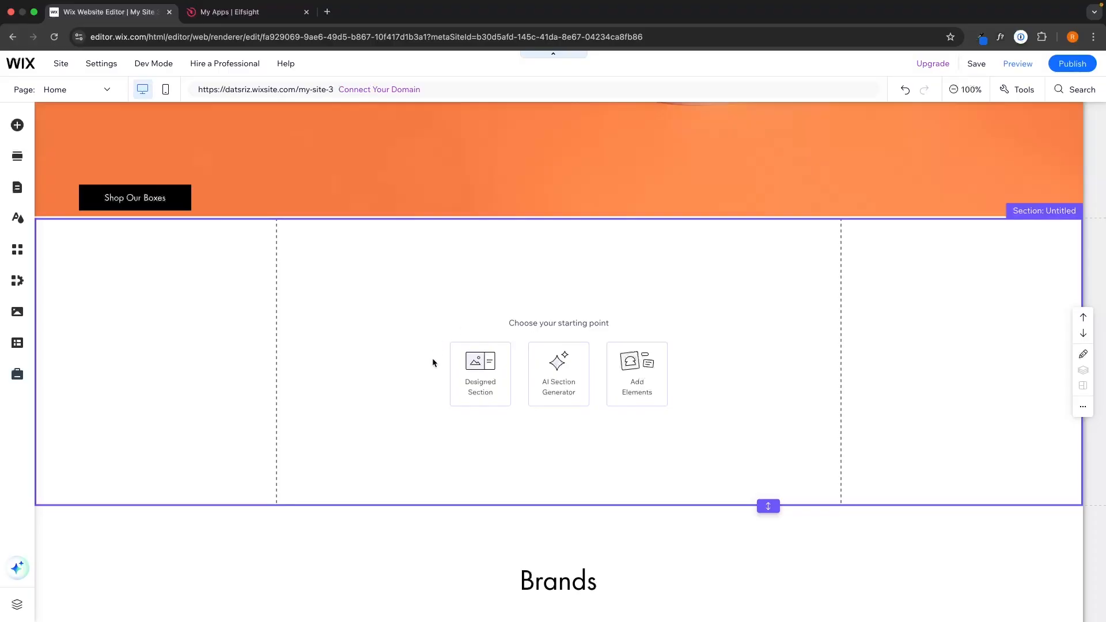
{"action": "left_click", "coordinate": [638, 386]}
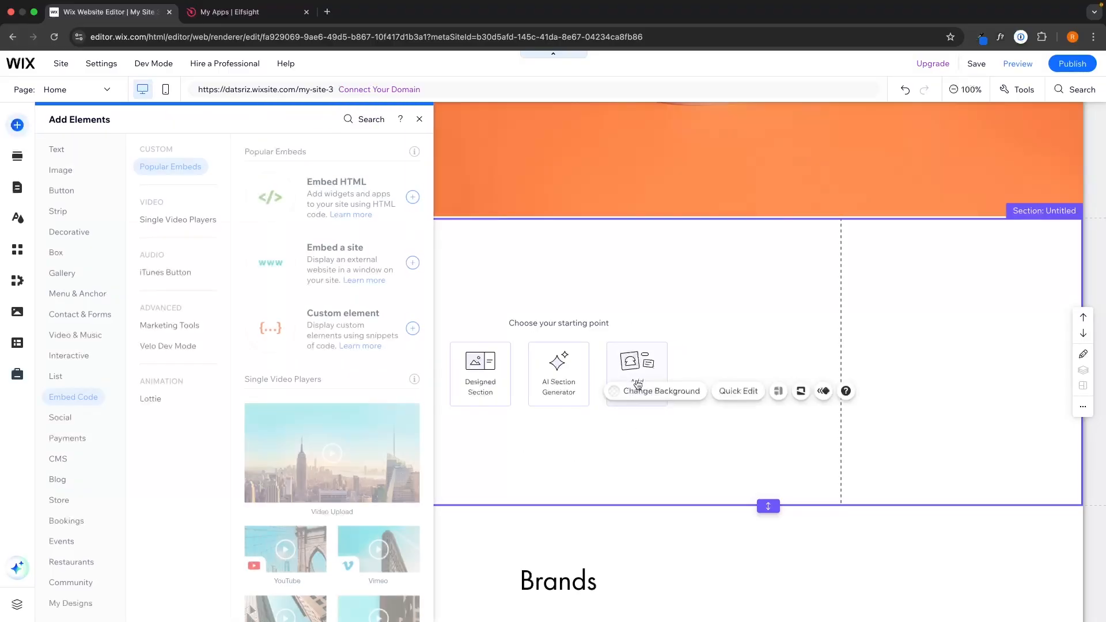
{"action": "left_click", "coordinate": [71, 171]}
{"action": "left_click", "coordinate": [67, 153]}
{"action": "left_click", "coordinate": [66, 232]}
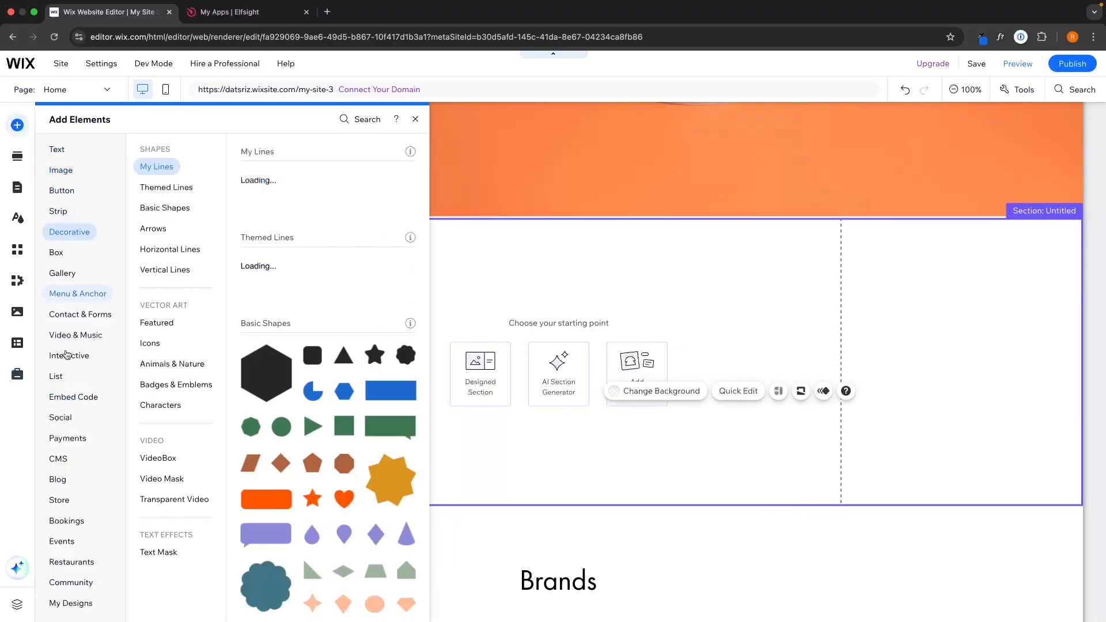
{"action": "left_click", "coordinate": [63, 399]}
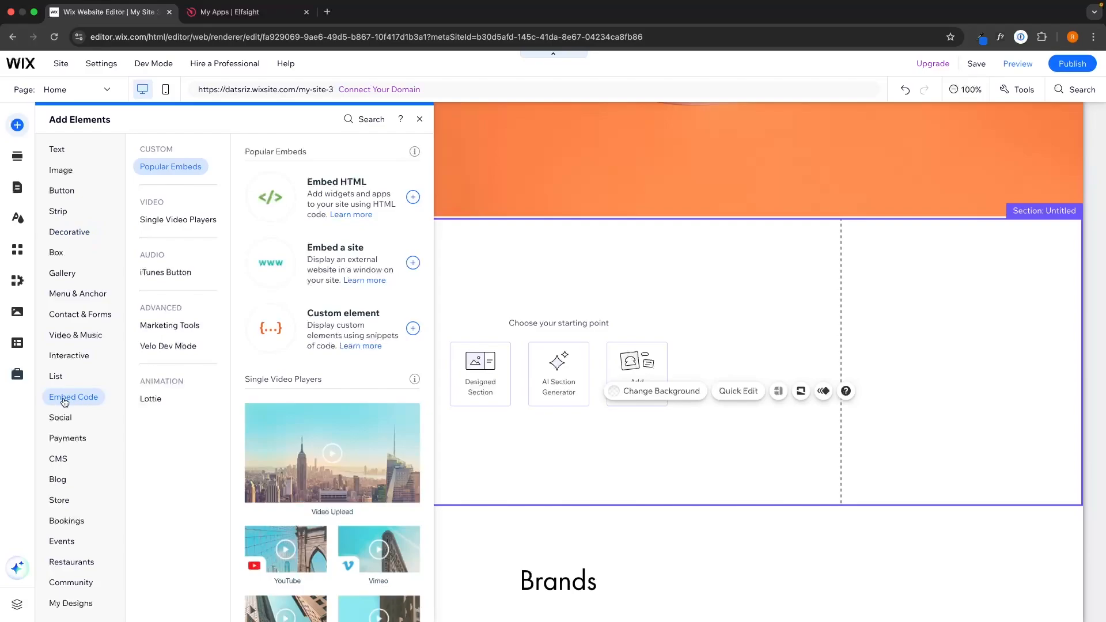
- Add an Embed HTML element to the section and paste in the Elfsight code
{"action": "left_click", "coordinate": [412, 197]}
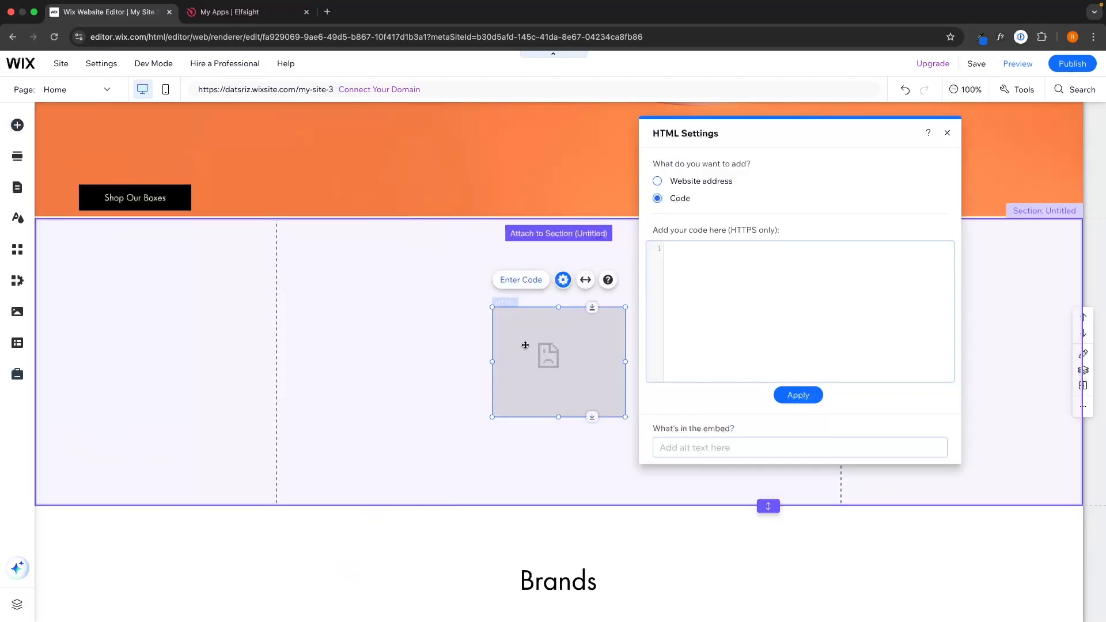
{"action": "left_click", "coordinate": [682, 199]}
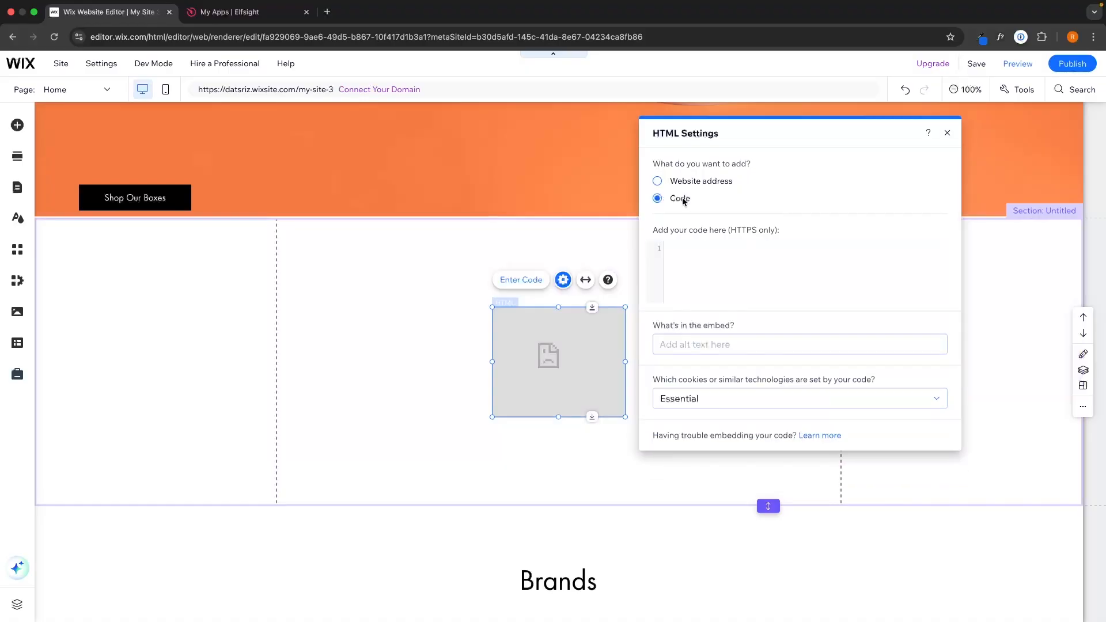
{"action": "left_click", "coordinate": [702, 266]}
{"action": "key", "text": "ctrl+v"}
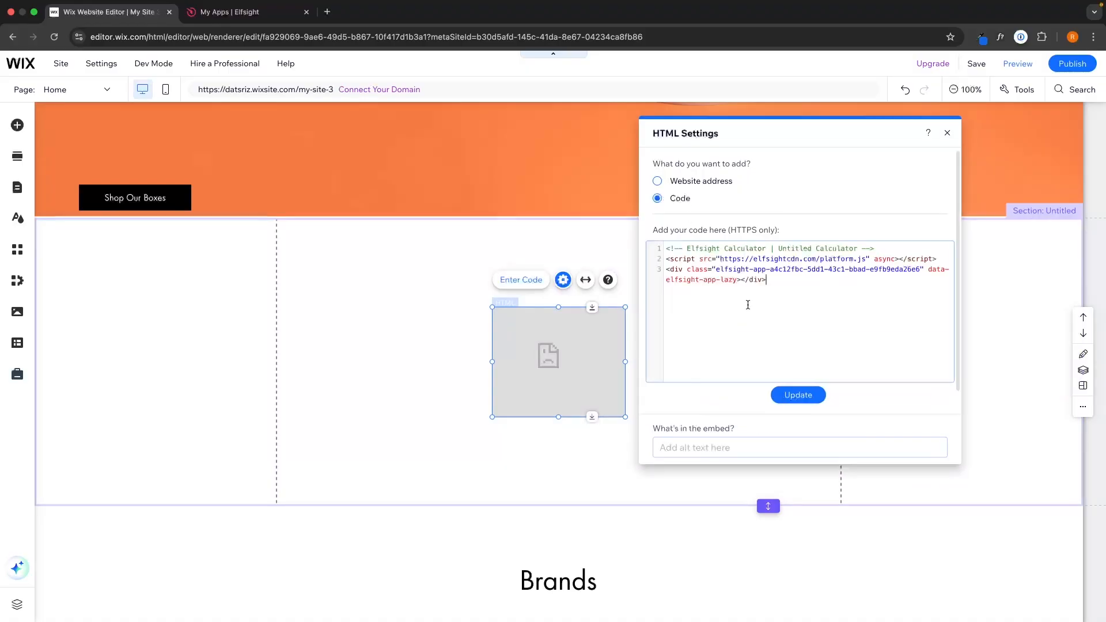
{"action": "left_click", "coordinate": [804, 397]}
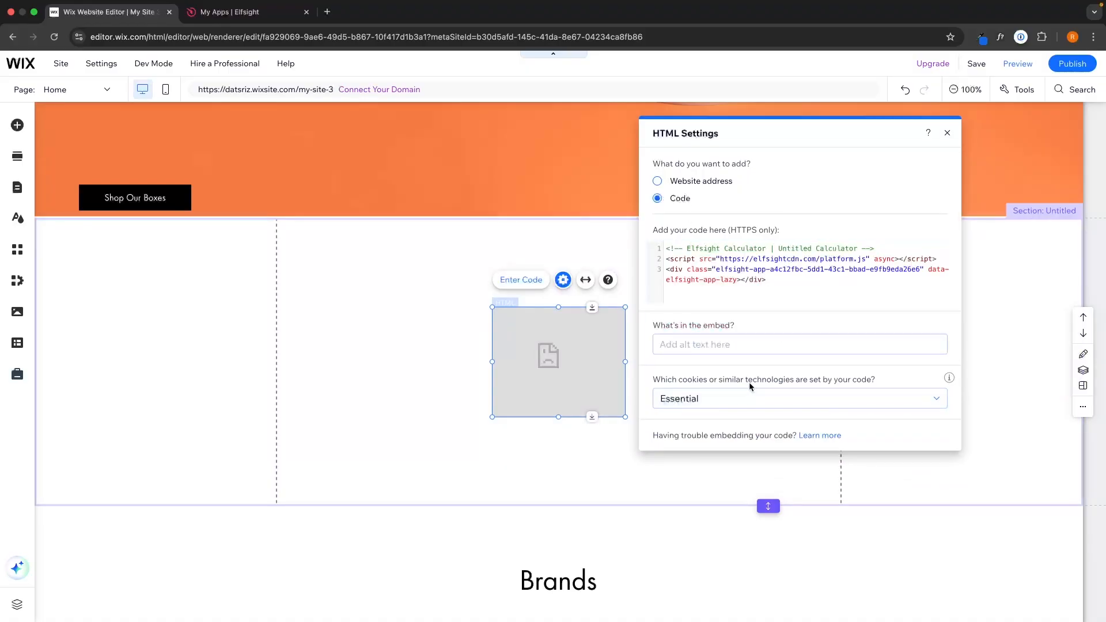
- Stretch the calculator embed across the section's full width and height
{"action": "left_click_drag", "start_coordinate": [491, 307], "coordinate": [36, 217]}
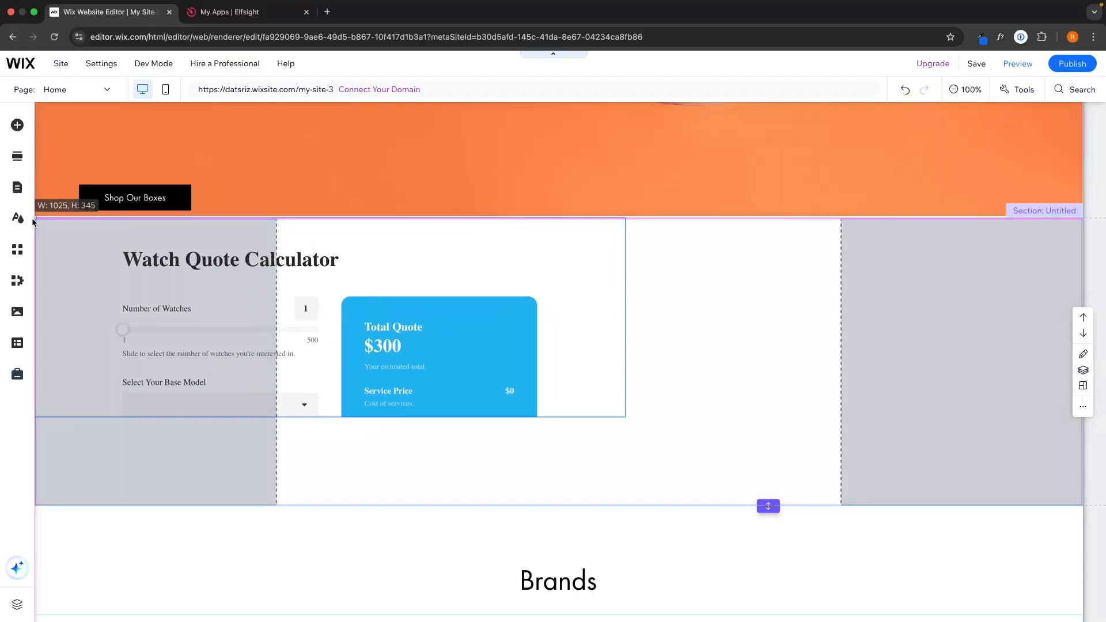
{"action": "left_click_drag", "start_coordinate": [625, 416], "coordinate": [1083, 494]}
{"action": "scroll", "coordinate": [666, 462], "scroll_direction": "down", "scroll_amount": 1}
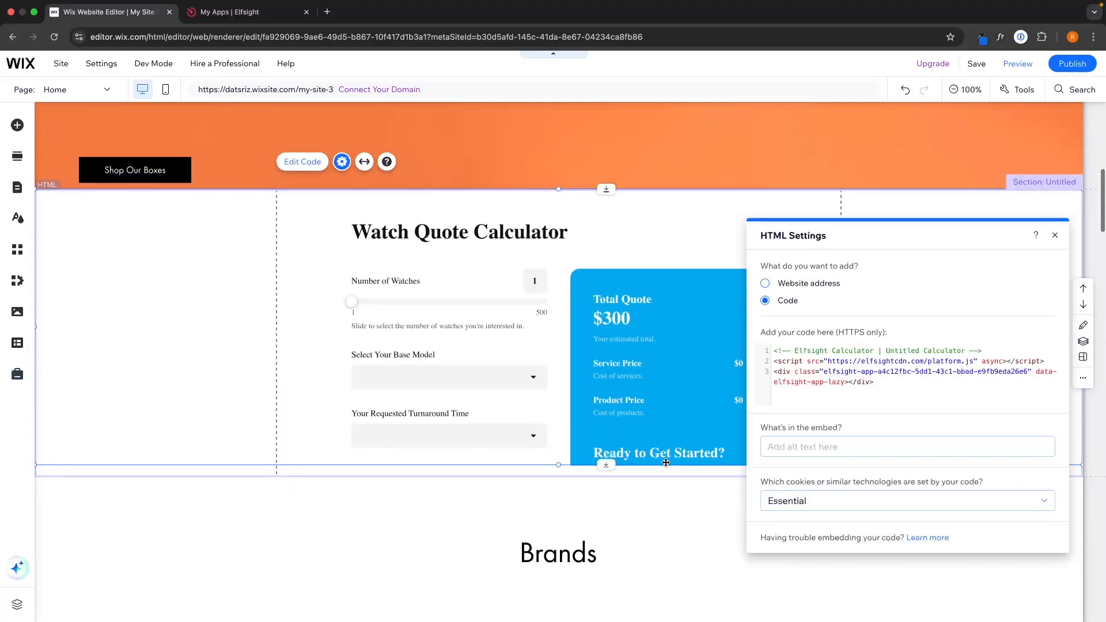
{"action": "left_click", "coordinate": [702, 484]}
{"action": "left_click_drag", "start_coordinate": [769, 477], "coordinate": [768, 572]}
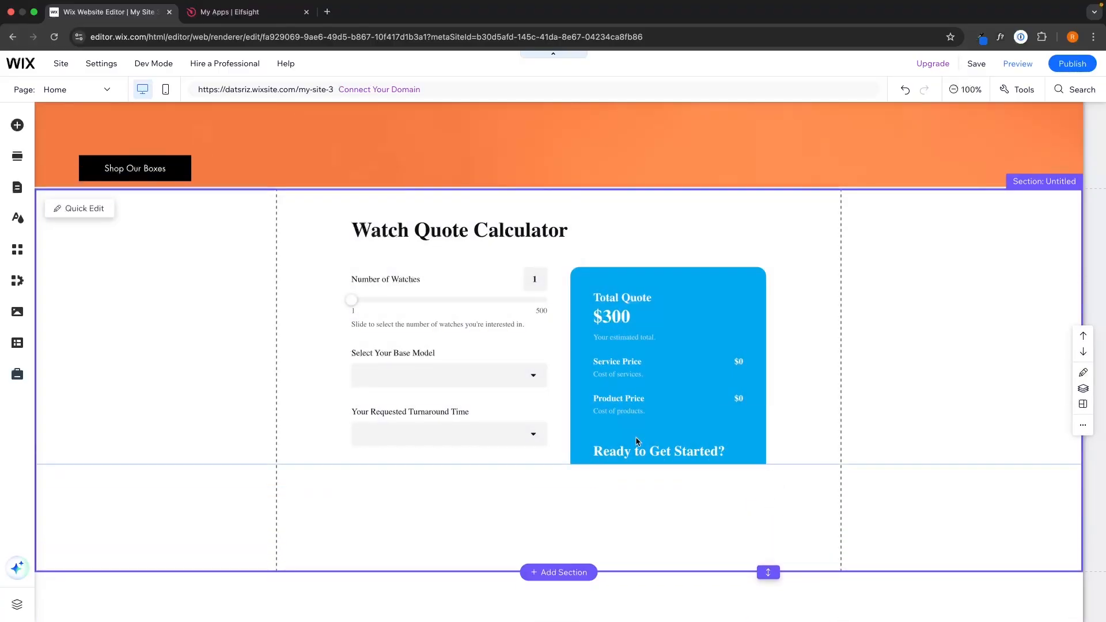
{"action": "left_click", "coordinate": [579, 456]}
{"action": "left_click_drag", "start_coordinate": [558, 465], "coordinate": [566, 571]}
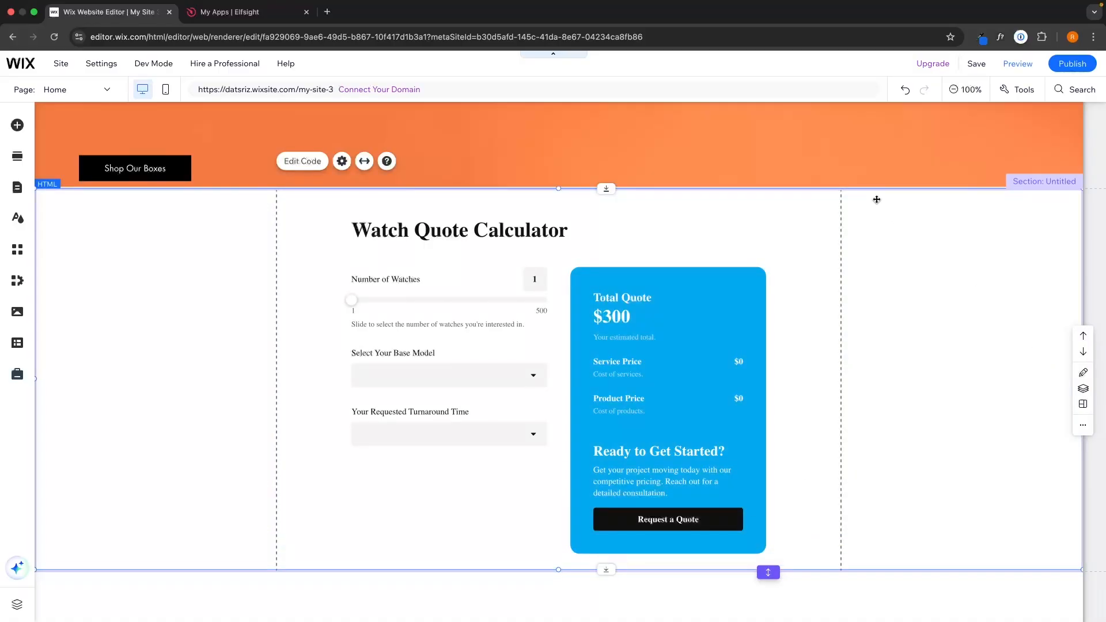
{"action": "left_click", "coordinate": [910, 231]}
{"action": "scroll", "coordinate": [908, 314], "scroll_direction": "down", "scroll_amount": 1}
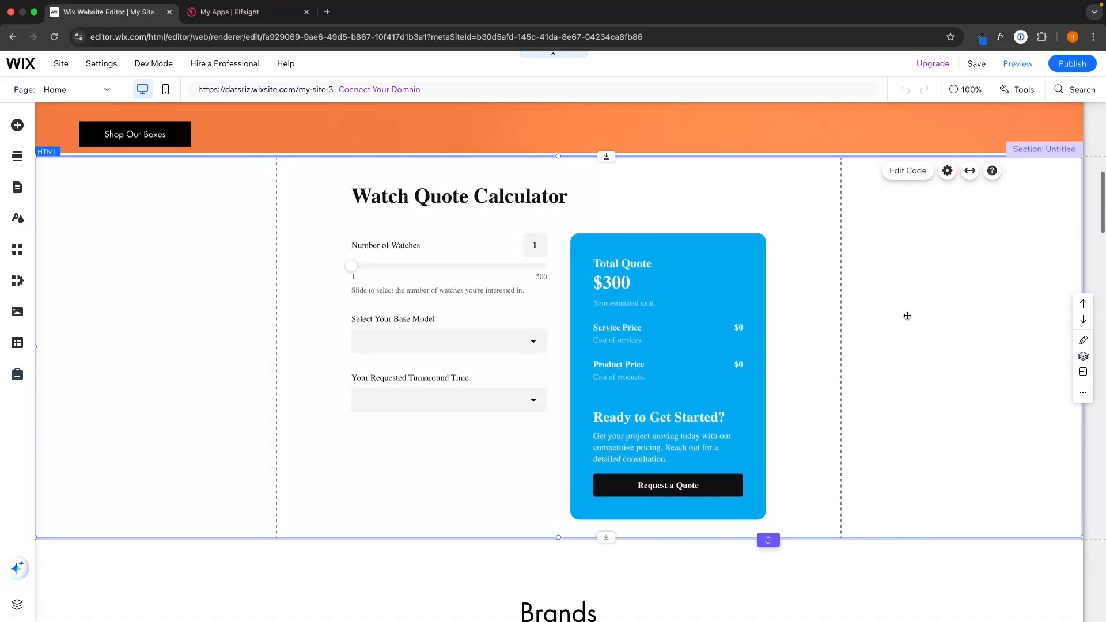